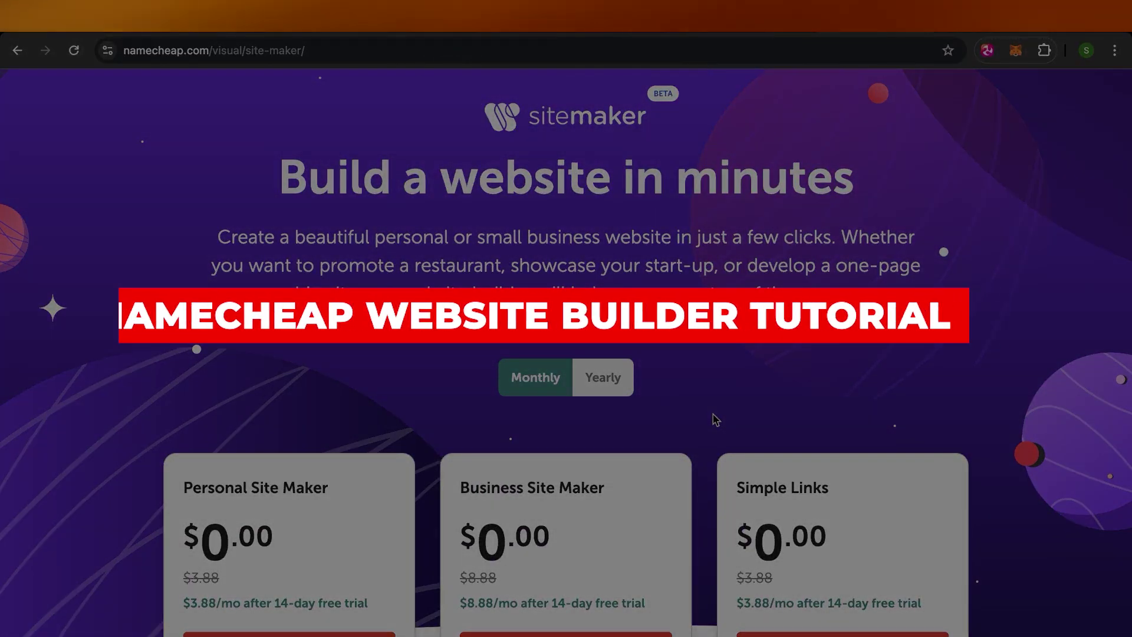
Step: Scroll through the Site Maker plans page to review the available plans
scroll(715, 420, down, 5)
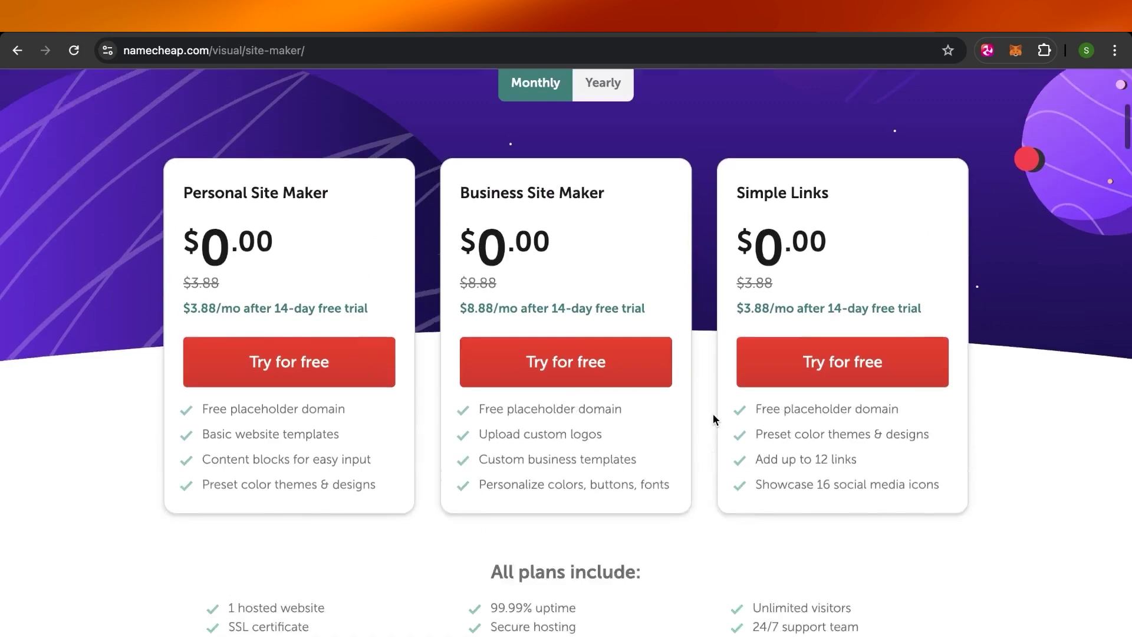
scroll(713, 414, up, 7)
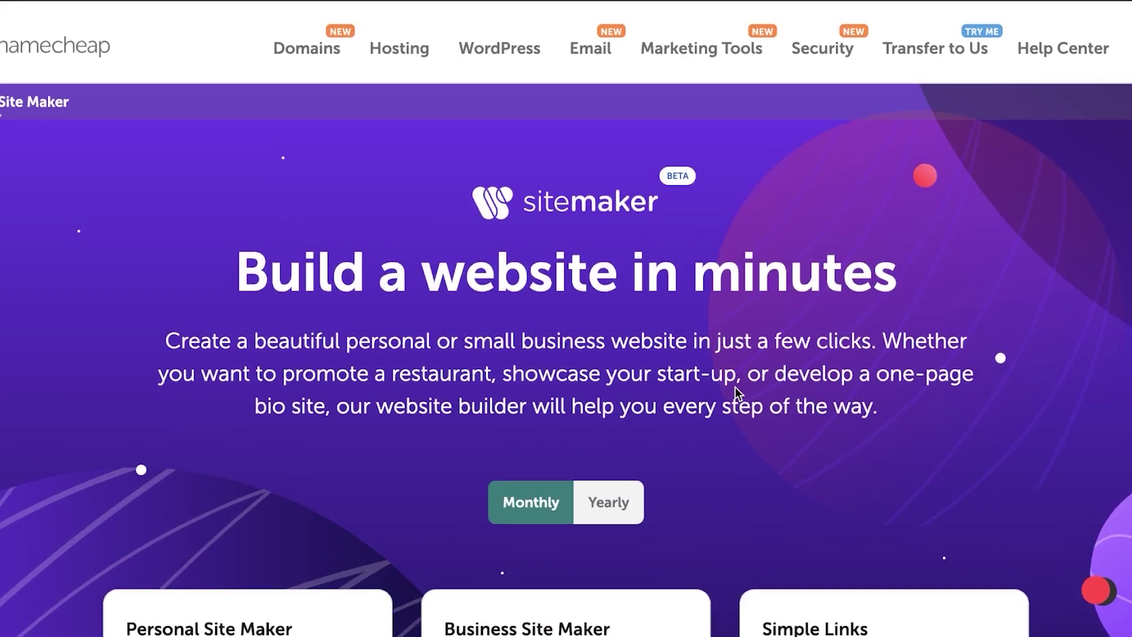
scroll(734, 387, down, 5)
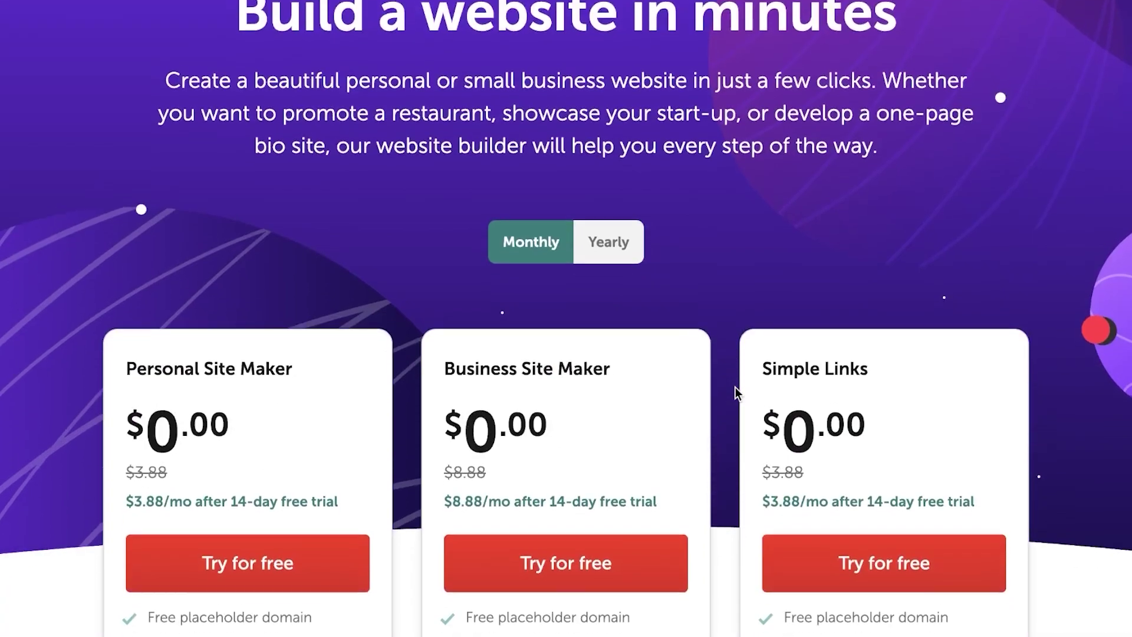
scroll(735, 387, down, 2)
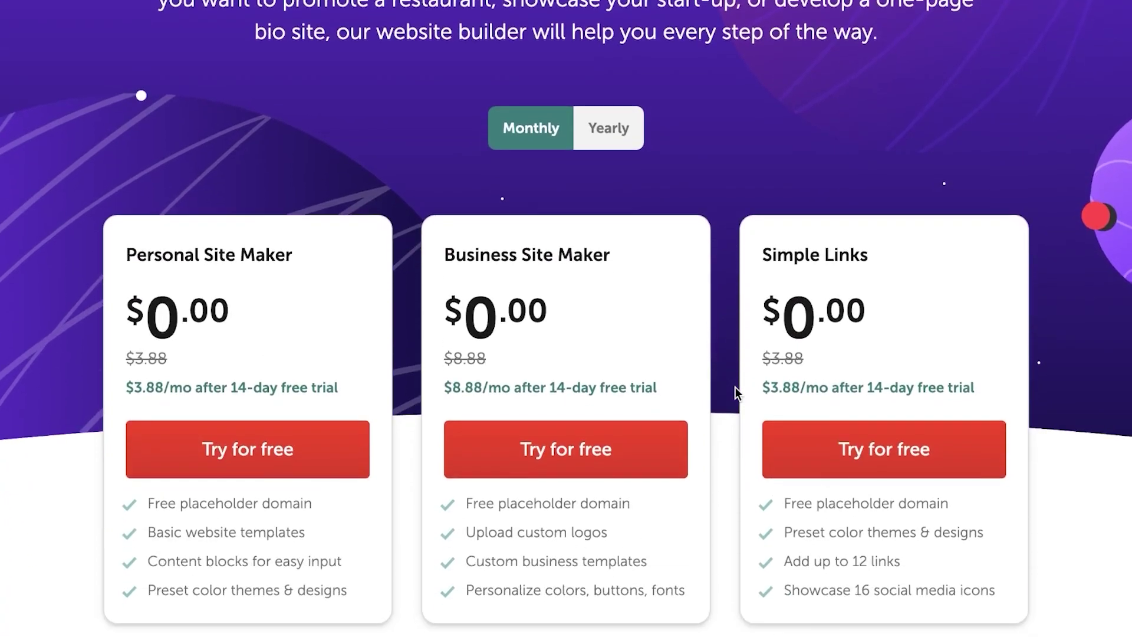
scroll(735, 387, down, 4)
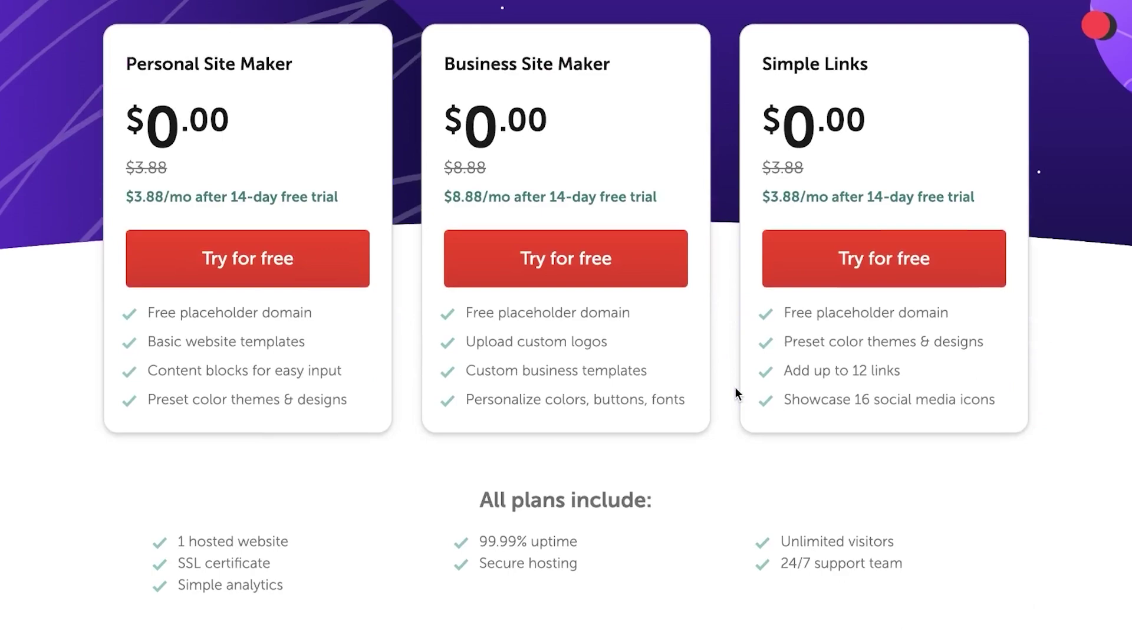
scroll(735, 387, up, 10)
scroll(735, 388, down, 10)
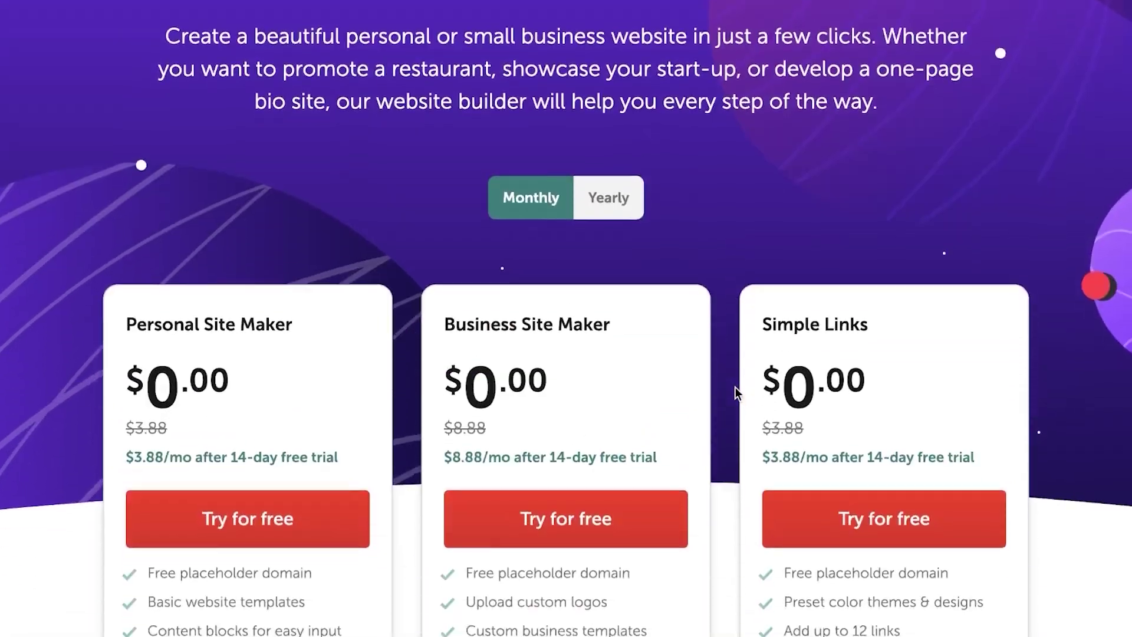
scroll(735, 387, down, 10)
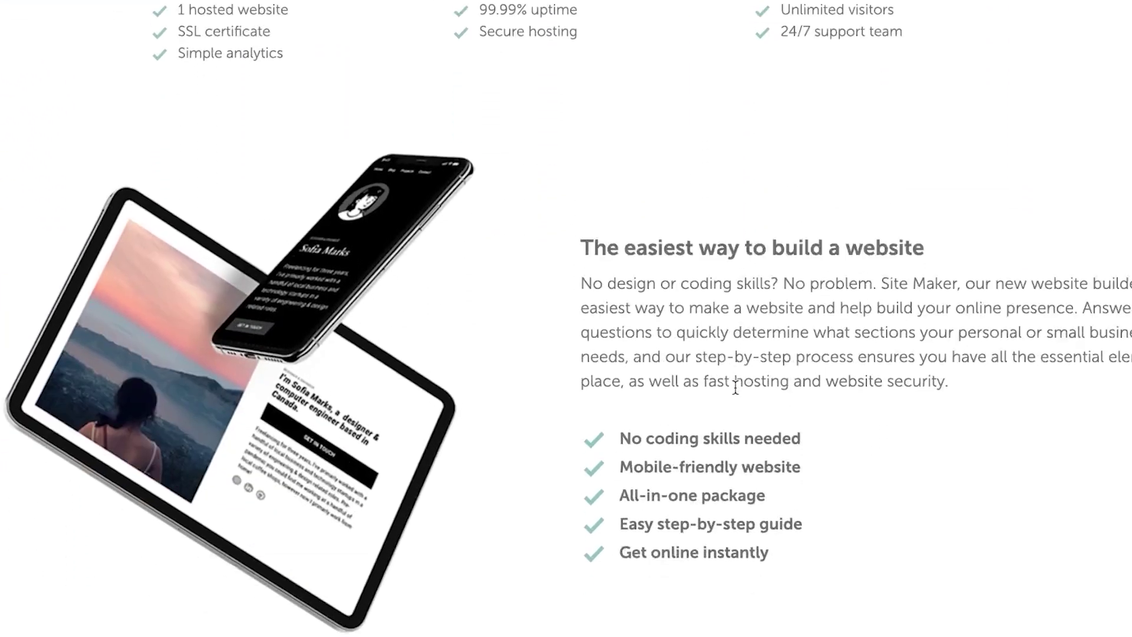
scroll(735, 386, down, 2)
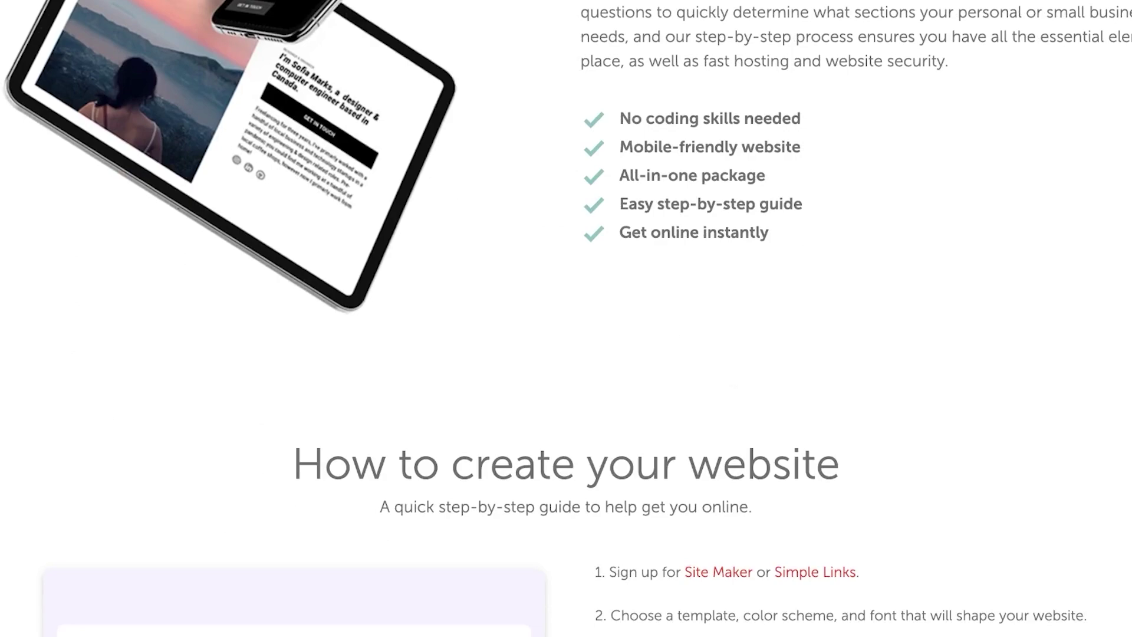
scroll(903, 497, up, 20)
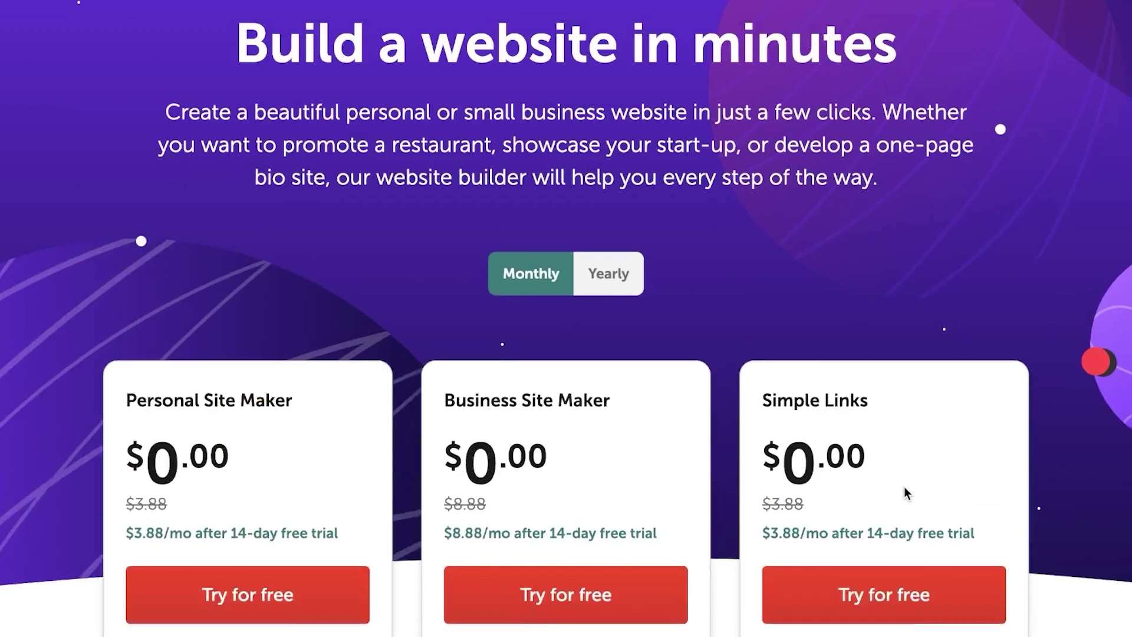
scroll(907, 493, down, 1)
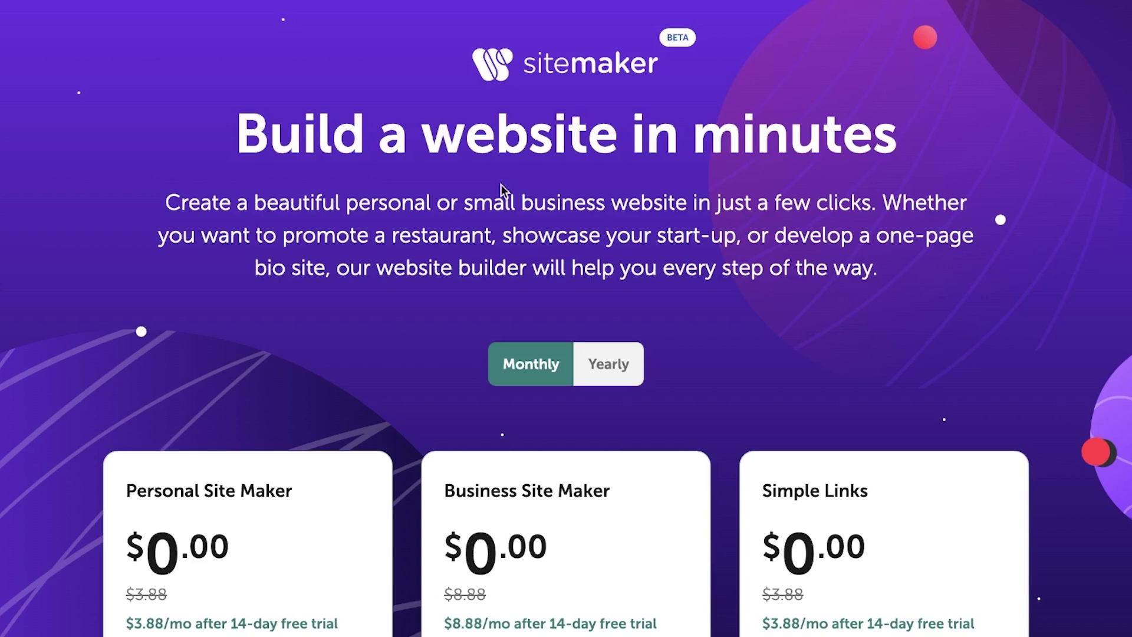
scroll(612, 163, down, 5)
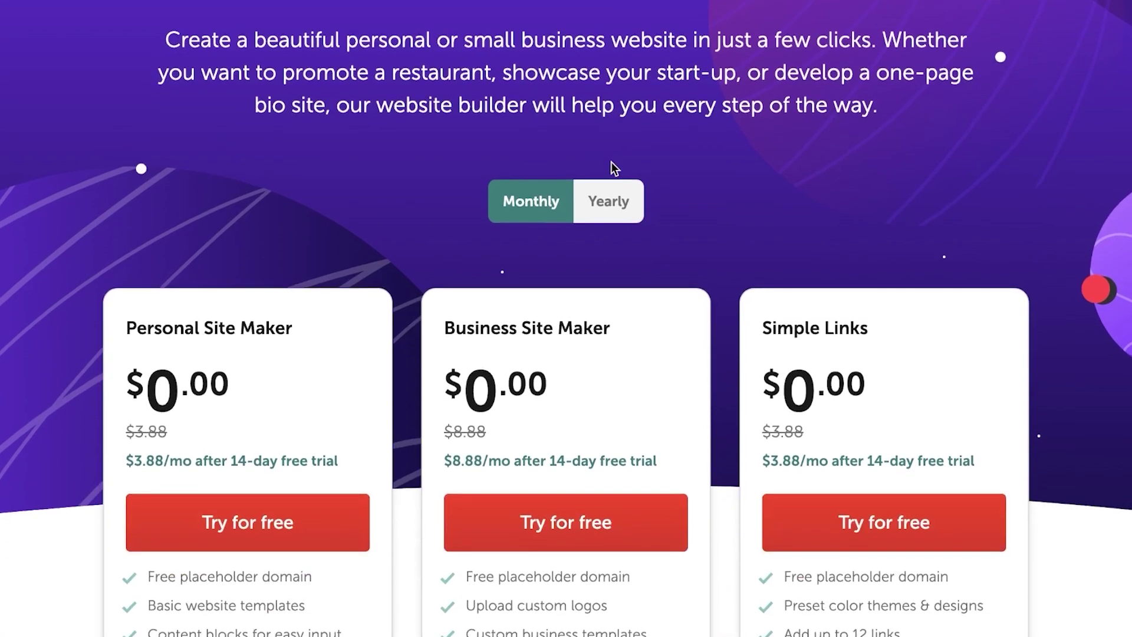
scroll(611, 162, down, 1)
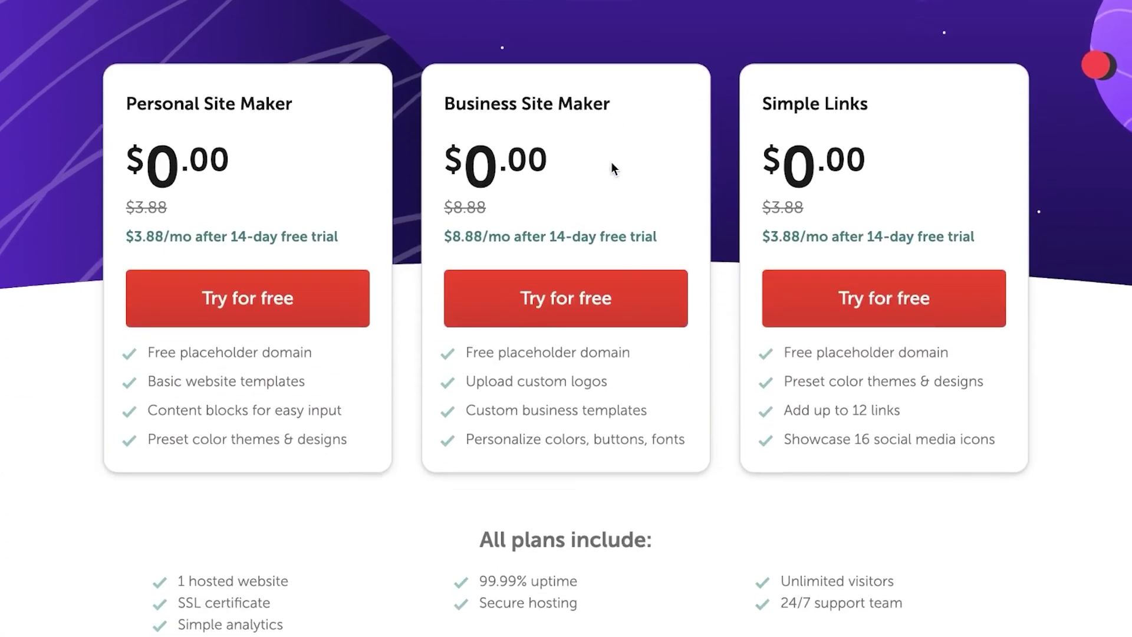
scroll(611, 162, up, 1)
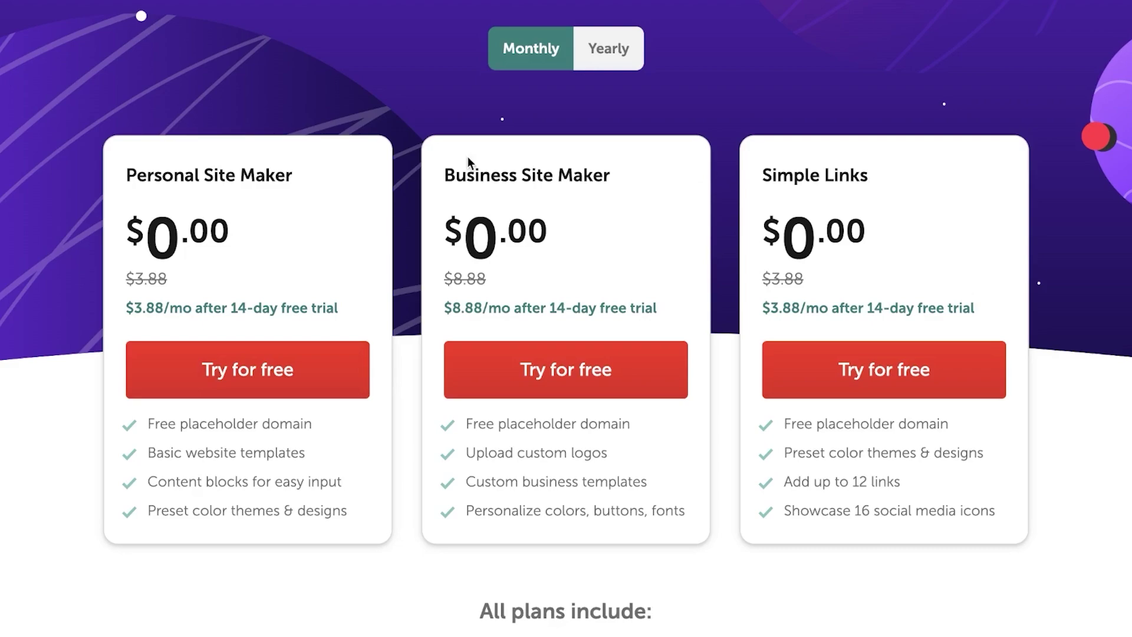
scroll(467, 157, down, 6)
scroll(469, 118, up, 9)
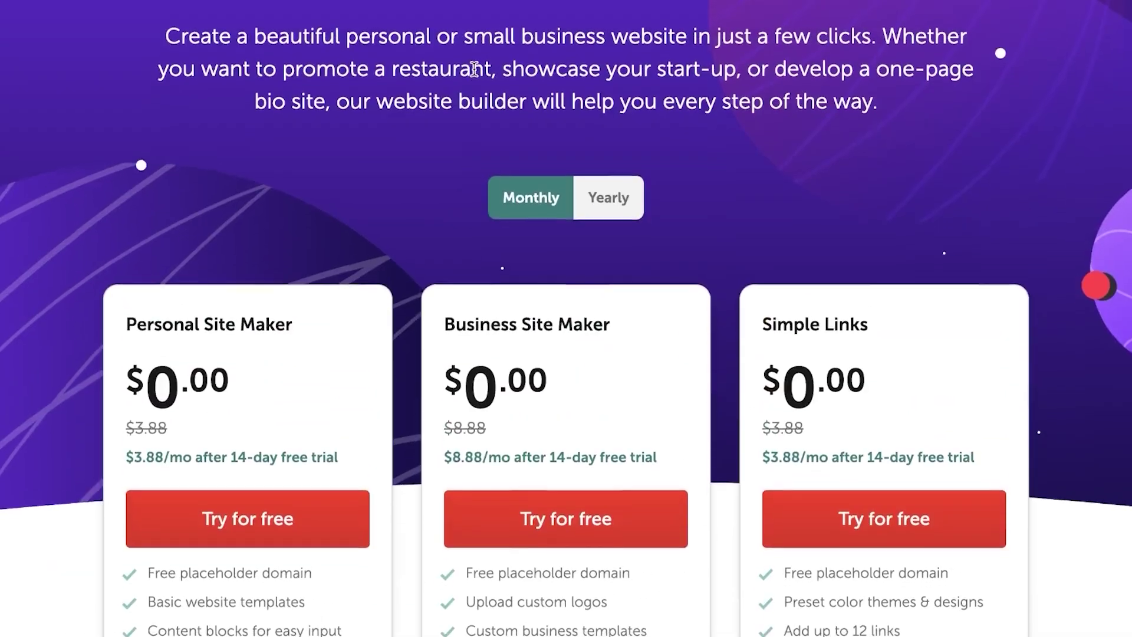
Step: Compare plan prices by switching between yearly and monthly billing, ending on yearly
click(625, 209)
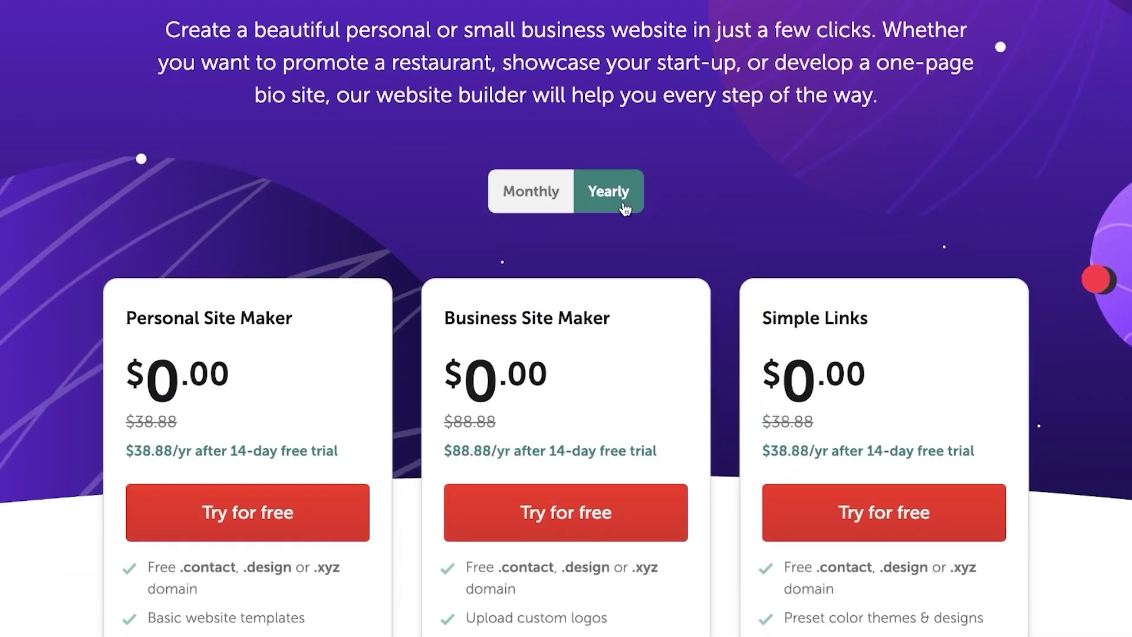
scroll(593, 257, down, 2)
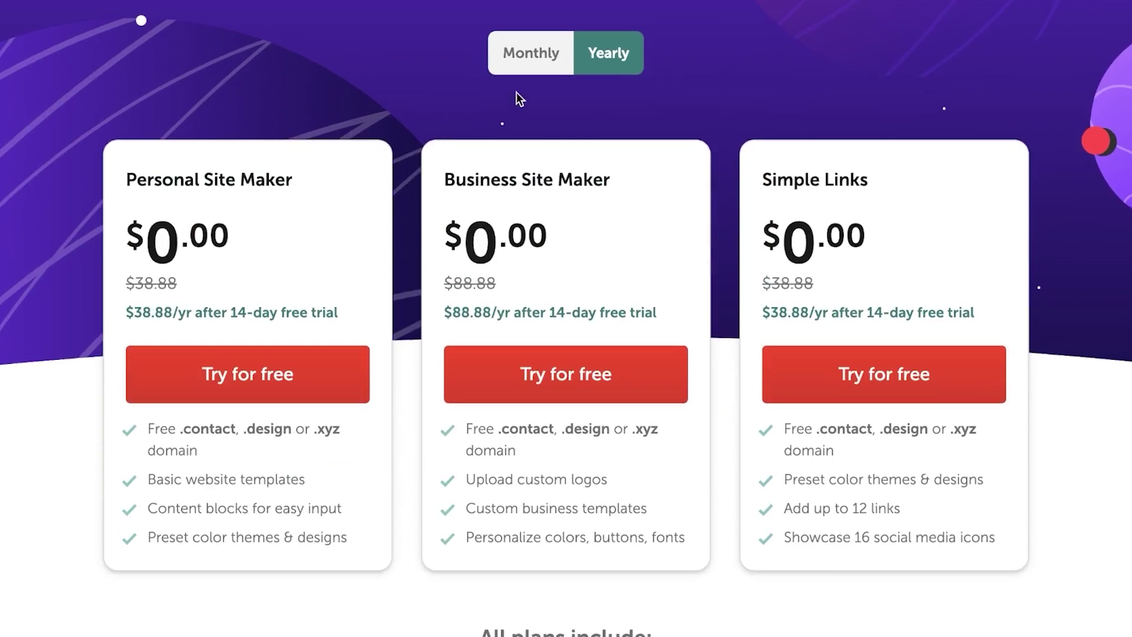
click(524, 64)
click(597, 59)
scroll(597, 59, up, 5)
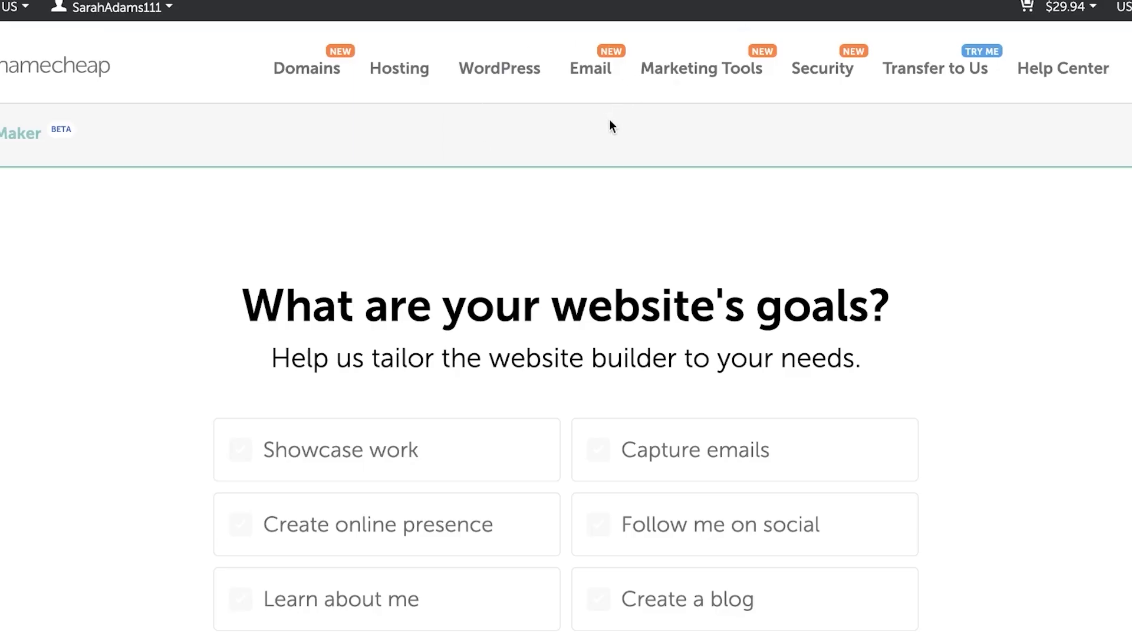
Step: Choose 'Create a blog' from the website goal options
scroll(610, 120, down, 2)
scroll(610, 120, down, 1)
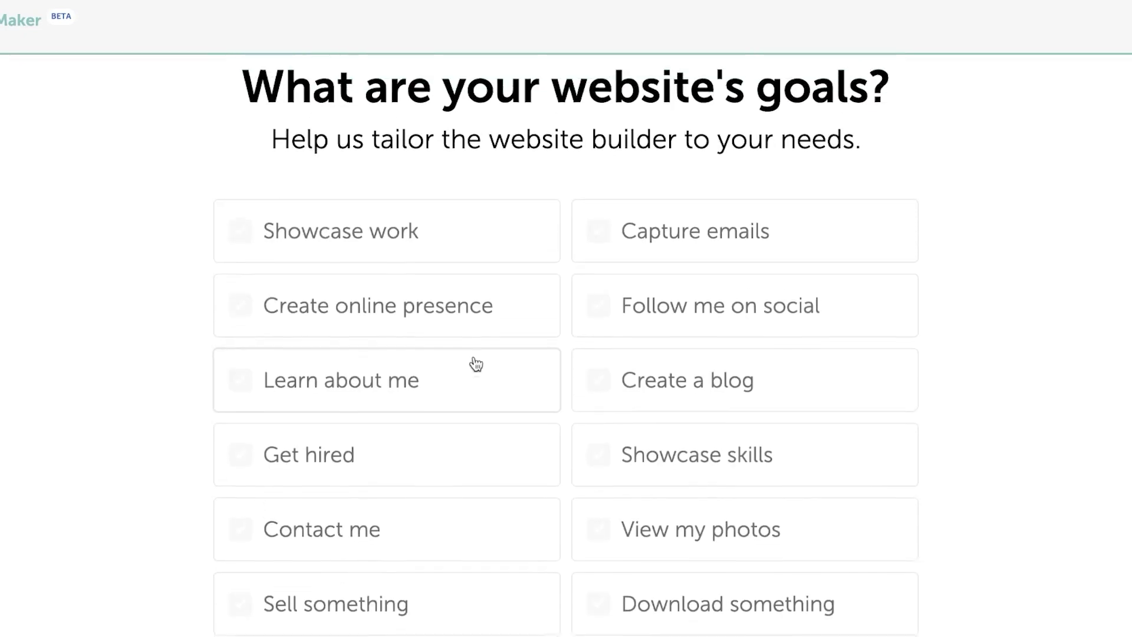
scroll(477, 364, down, 2)
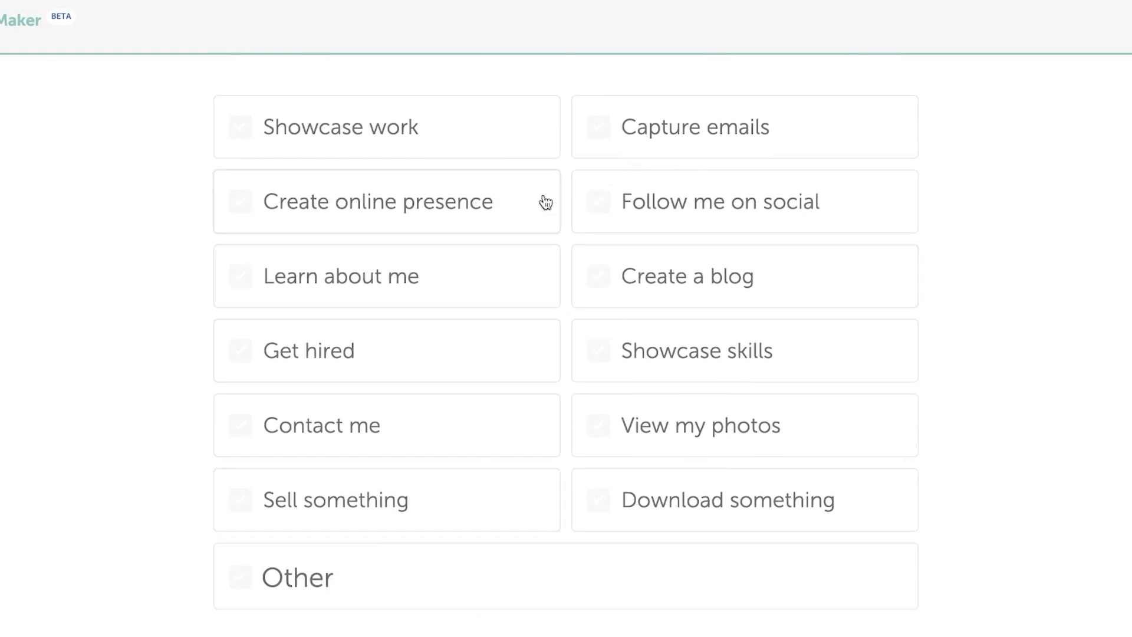
click(639, 290)
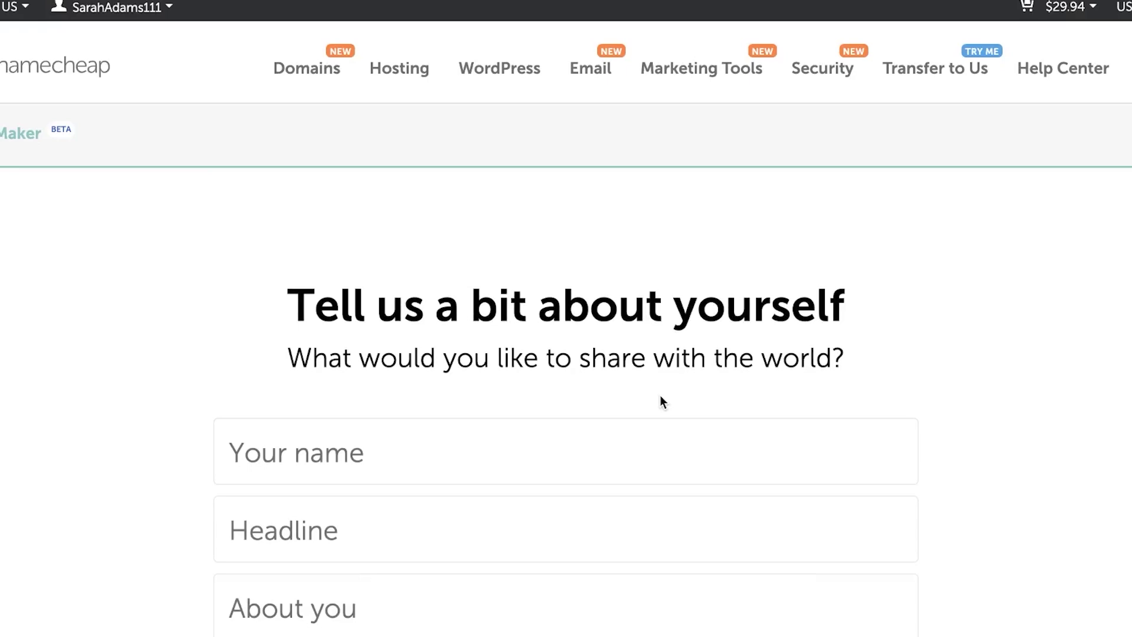
scroll(578, 377, down, 3)
scroll(577, 377, up, 1)
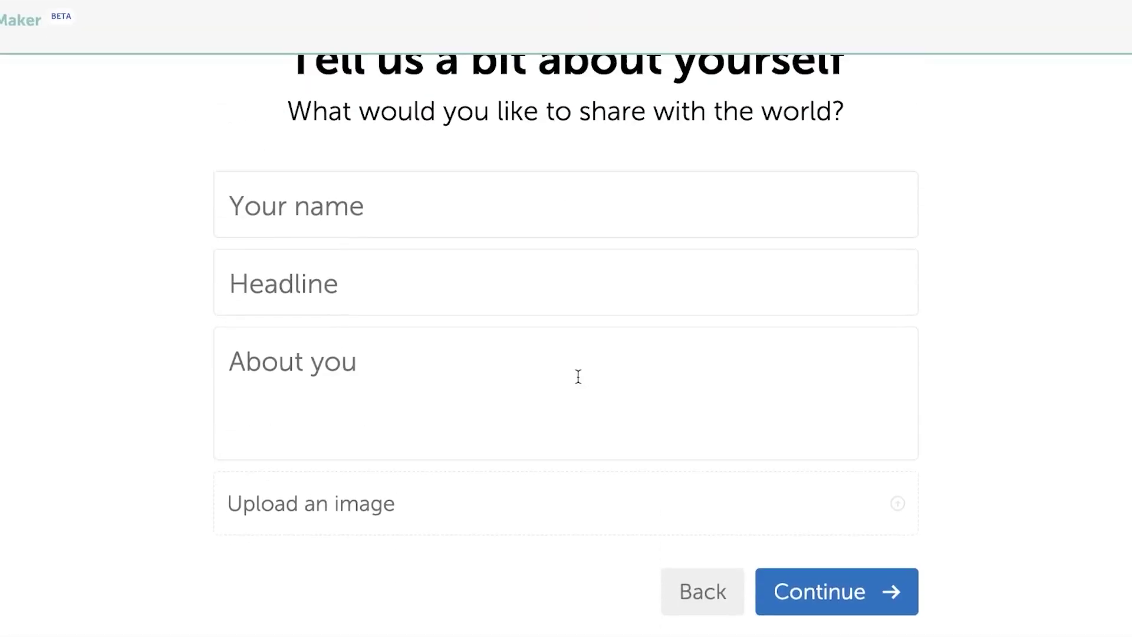
scroll(615, 165, up, 3)
scroll(613, 167, down, 3)
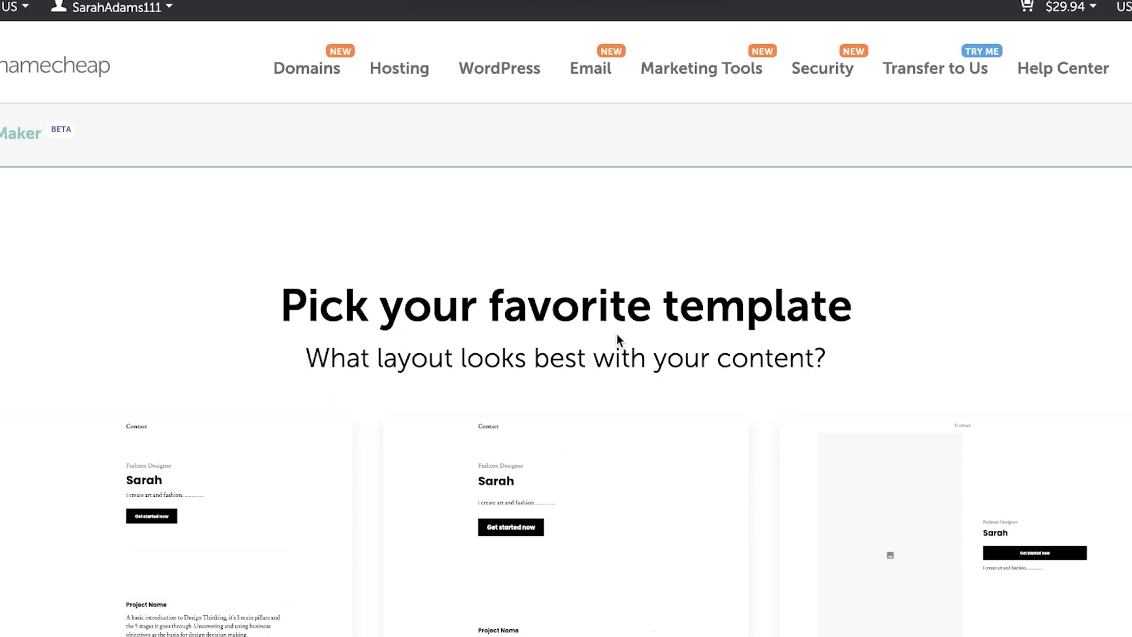
Step: Select the first (left) template layout and confirm the choice
scroll(578, 348, down, 1)
scroll(579, 349, up, 1)
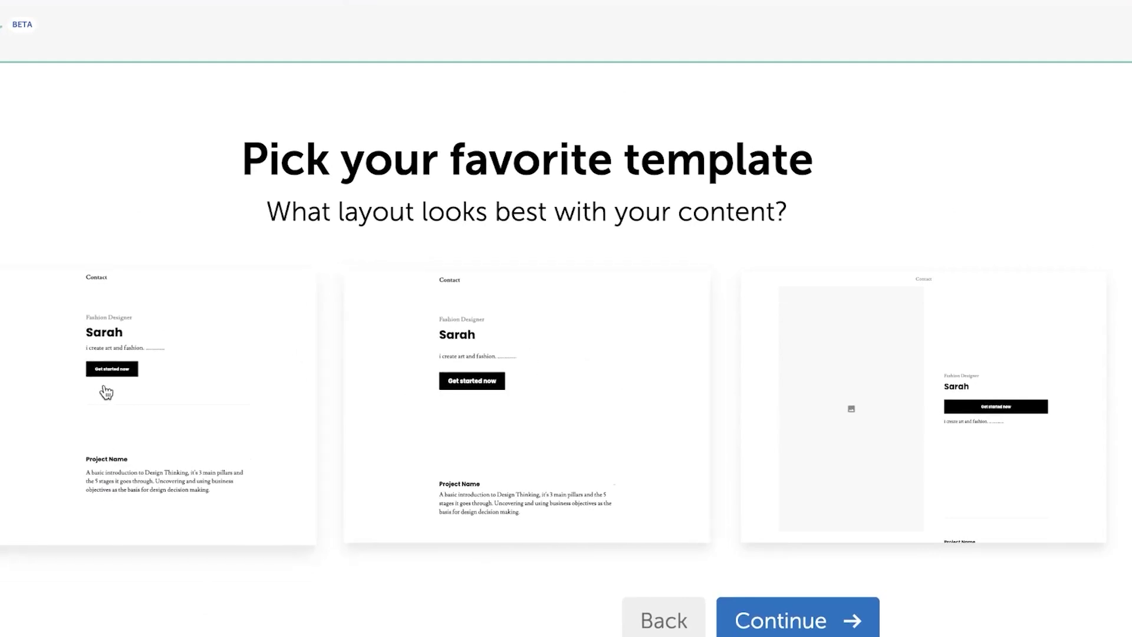
click(180, 353)
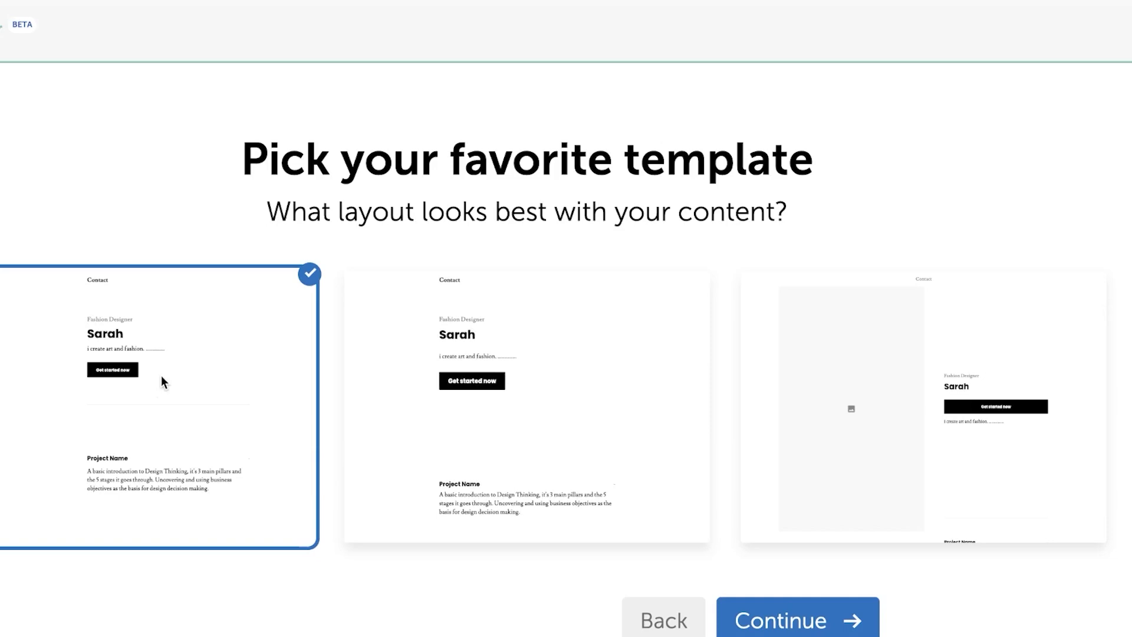
click(860, 624)
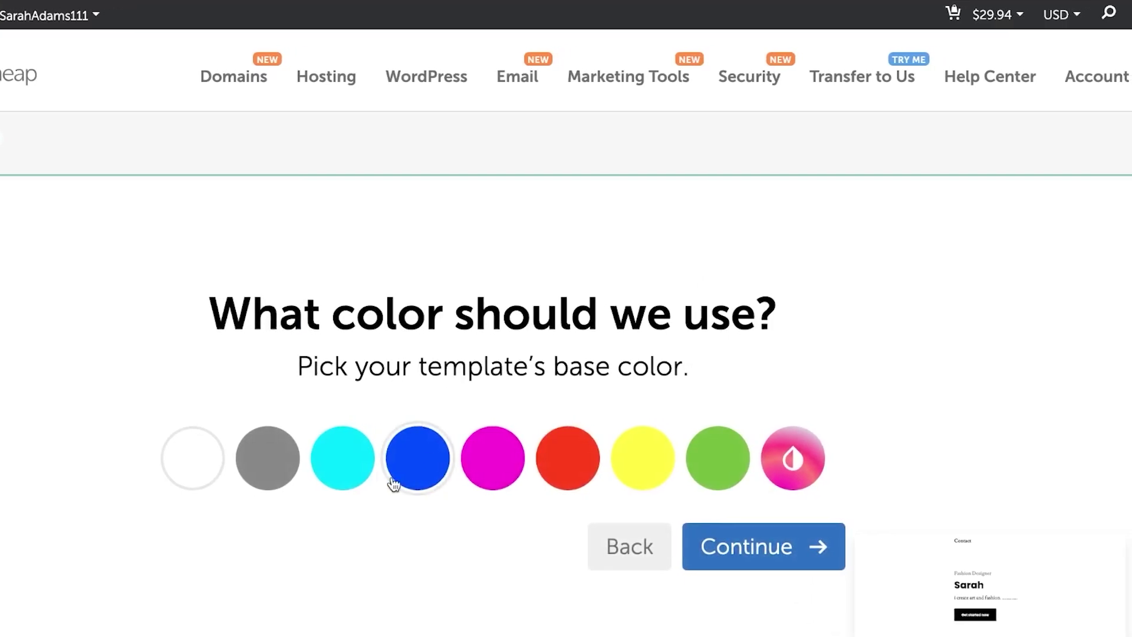
Step: Pick orange from the custom colour palette as the template's base colour and confirm
click(792, 466)
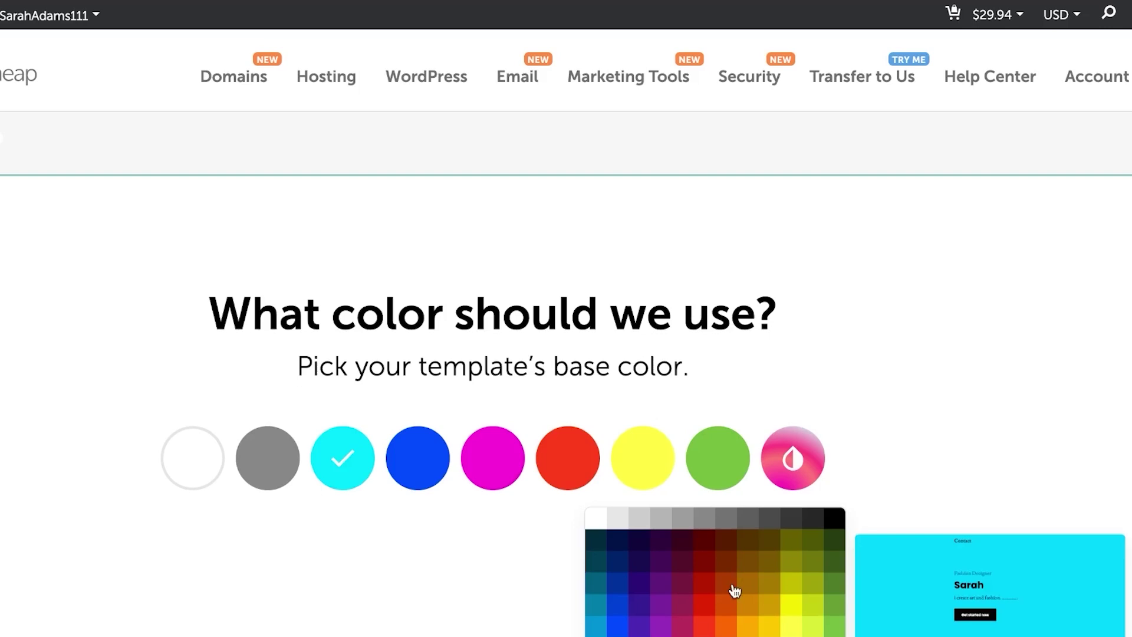
click(729, 603)
click(1013, 274)
click(772, 561)
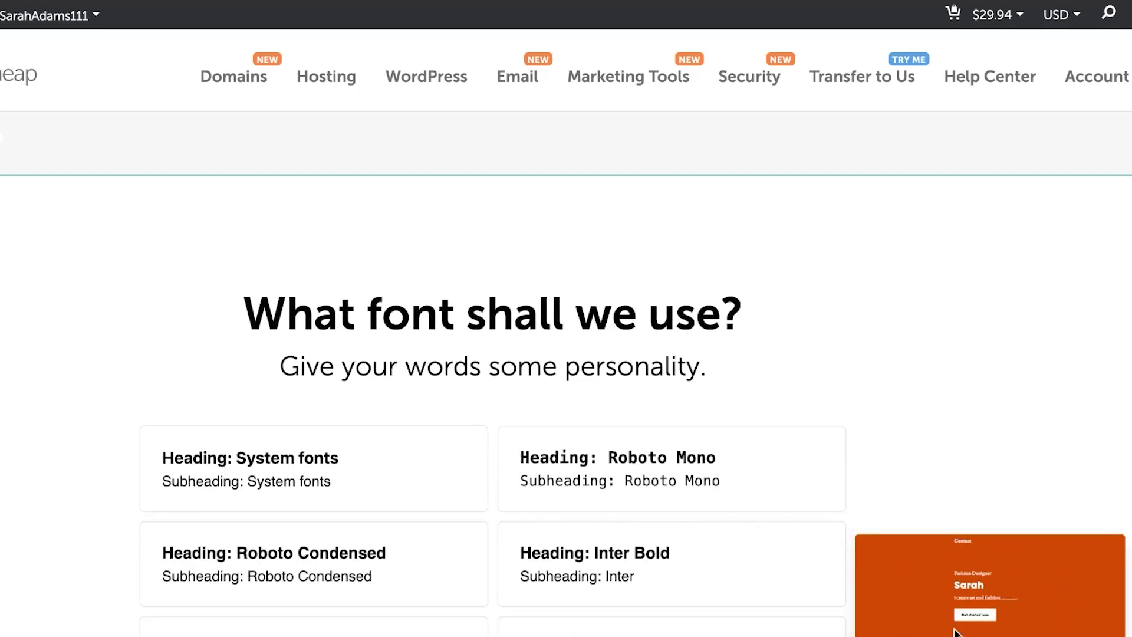
Step: Try System fonts, Roboto Mono, Cardo, Fanwood Text and Scheherazade, then settle on Cardo
scroll(875, 426, down, 5)
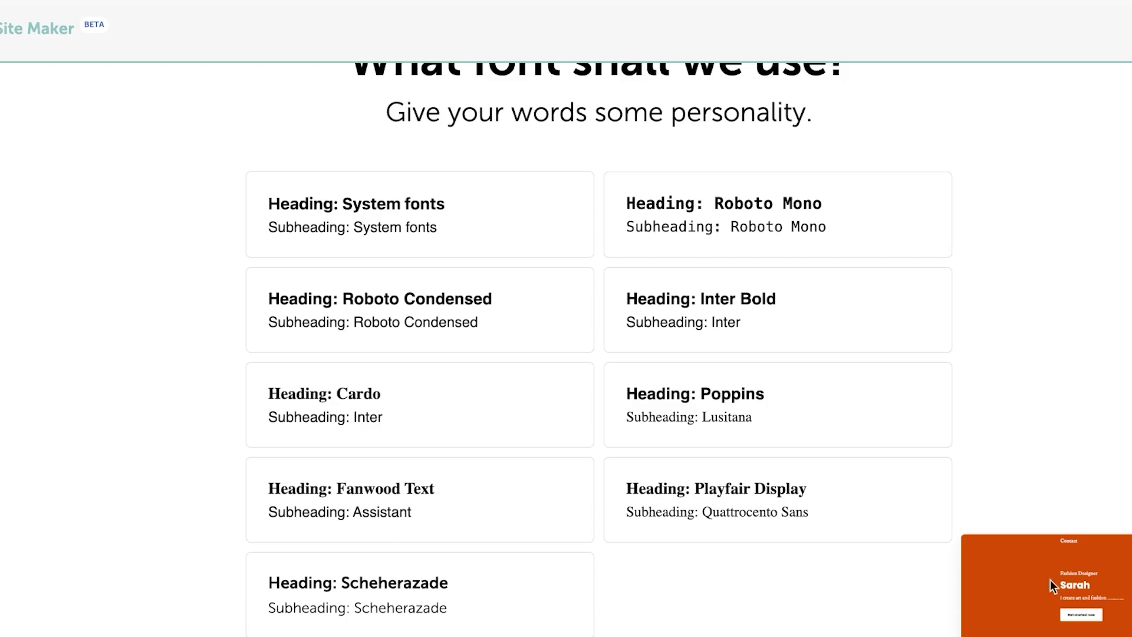
scroll(696, 346, up, 2)
scroll(696, 345, down, 2)
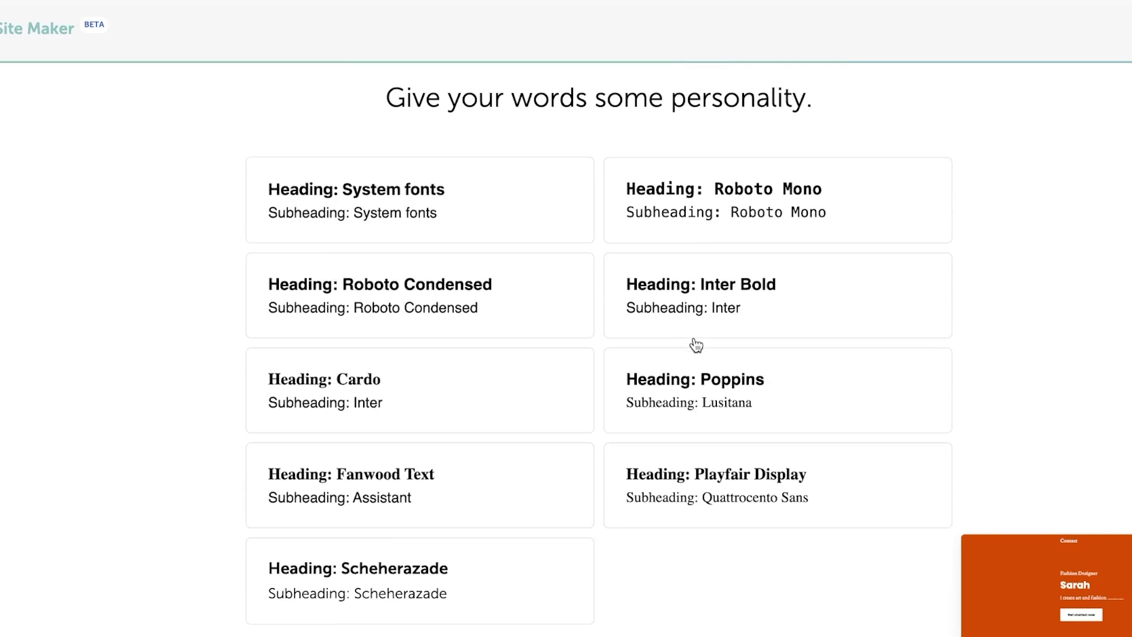
click(372, 216)
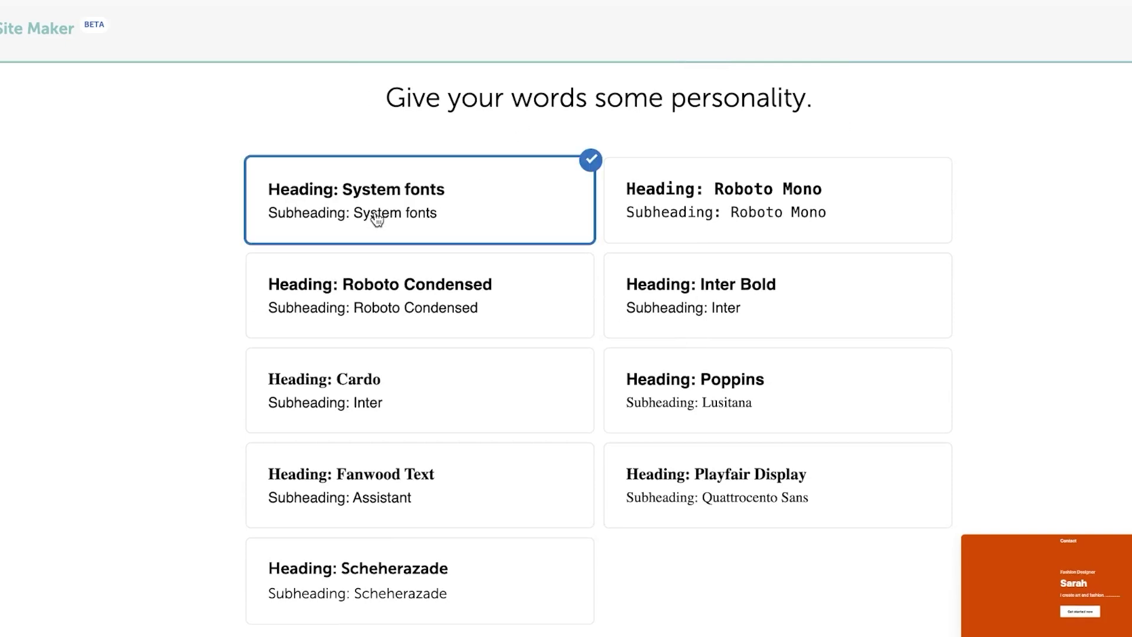
click(649, 212)
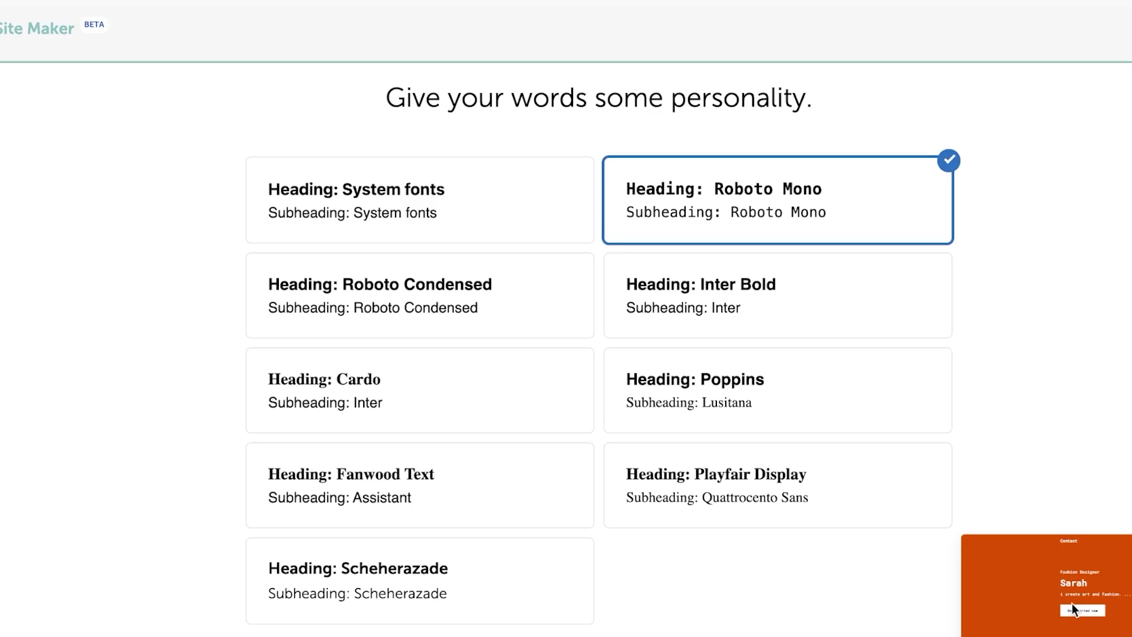
click(395, 402)
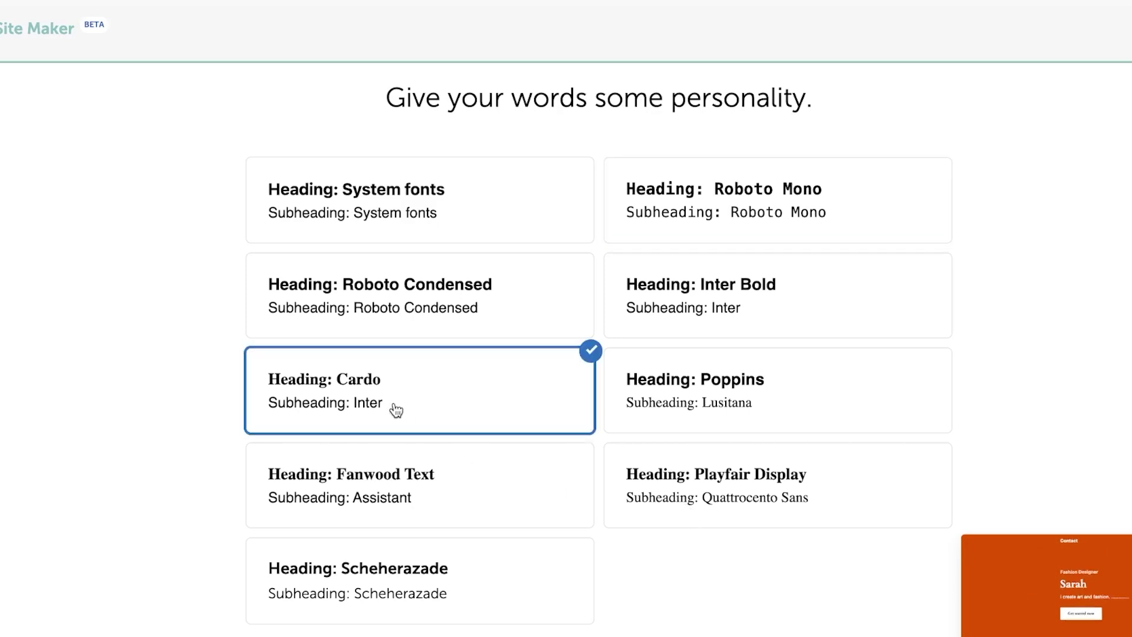
click(340, 514)
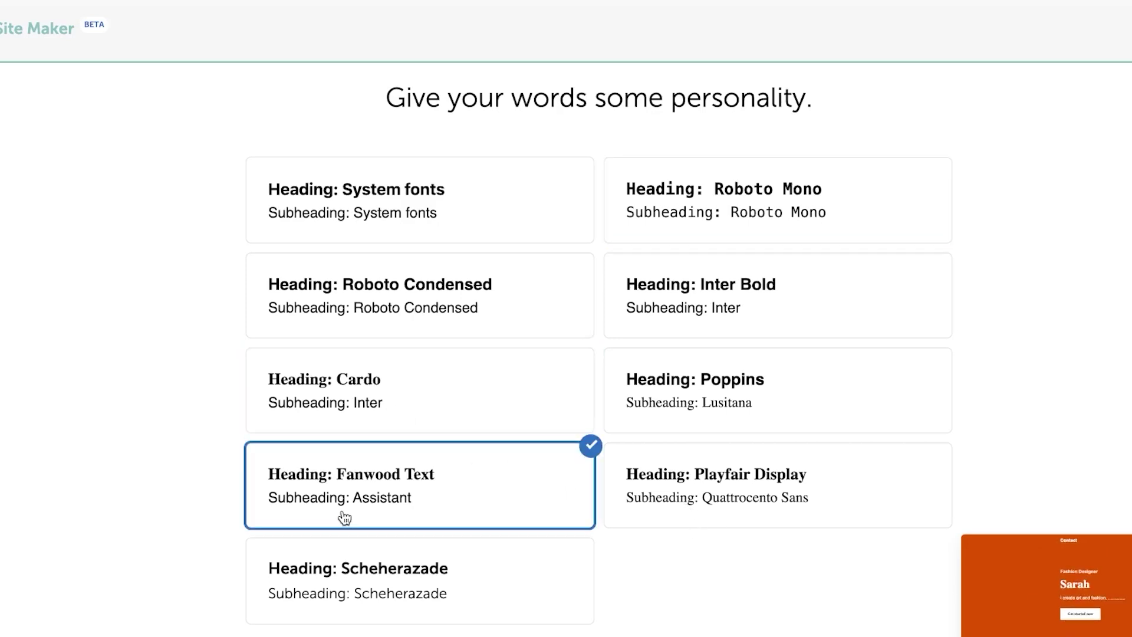
click(434, 585)
click(443, 368)
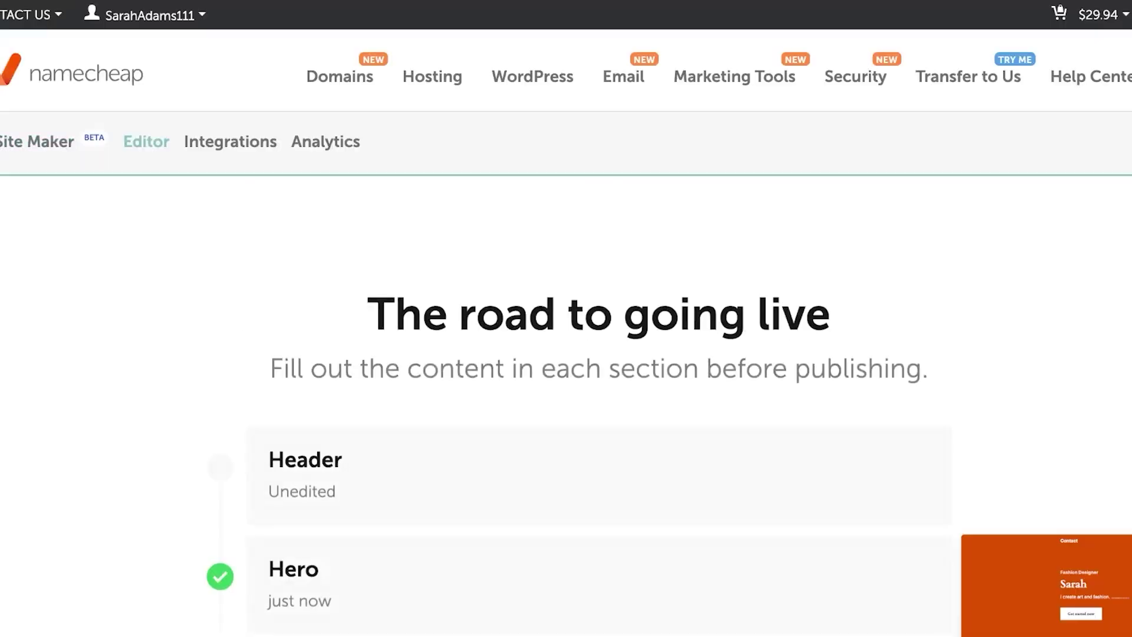
scroll(631, 510, down, 3)
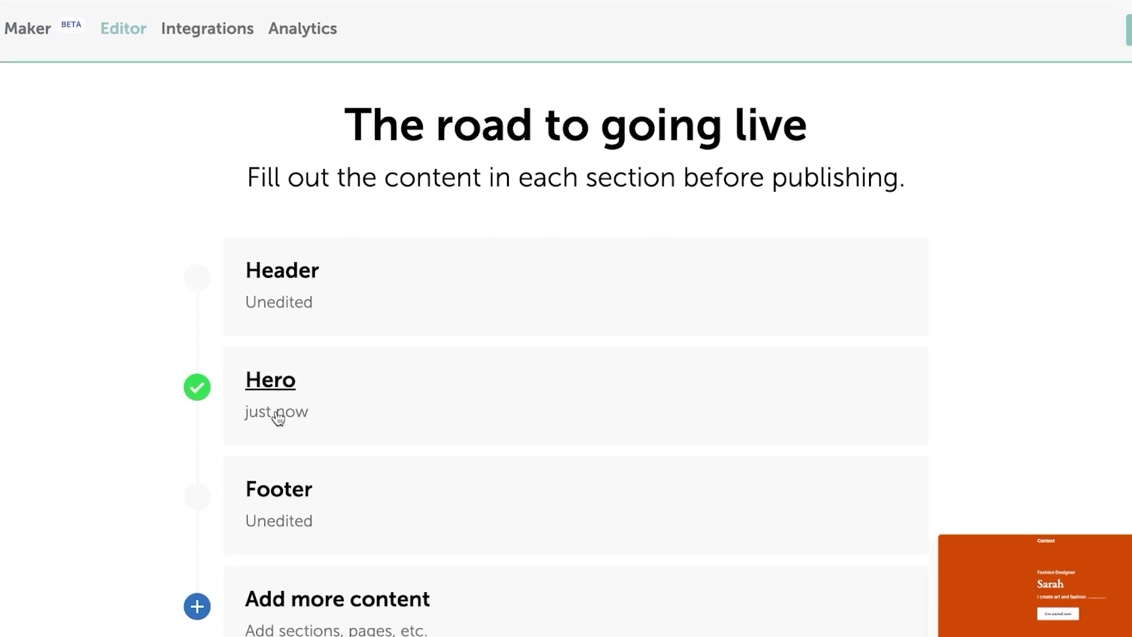
Step: Add a new Navigation 2 link under Contact in the site header, ready for labelling
click(188, 278)
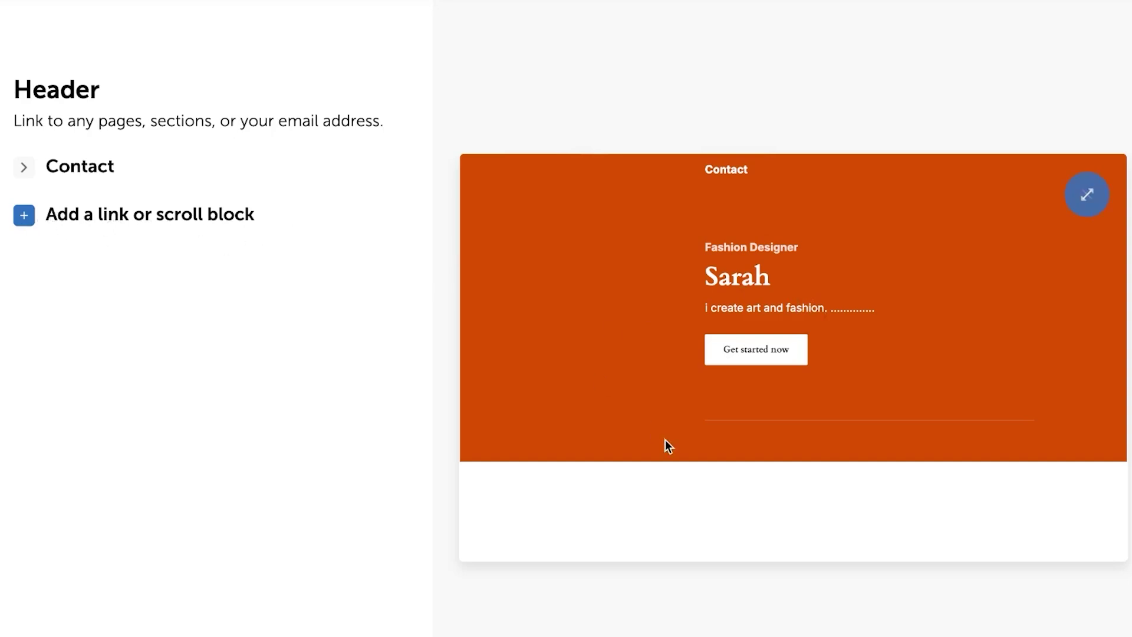
click(23, 216)
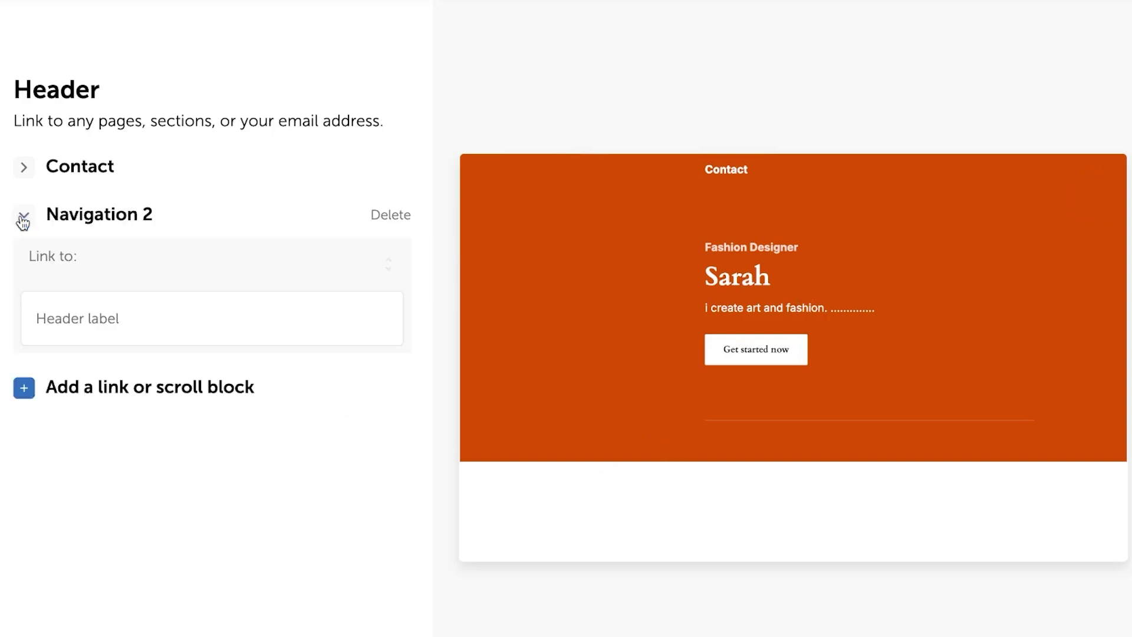
click(117, 338)
Step: Label the new header link 'navname' and open the hero section, checking it full screen
text(navname)
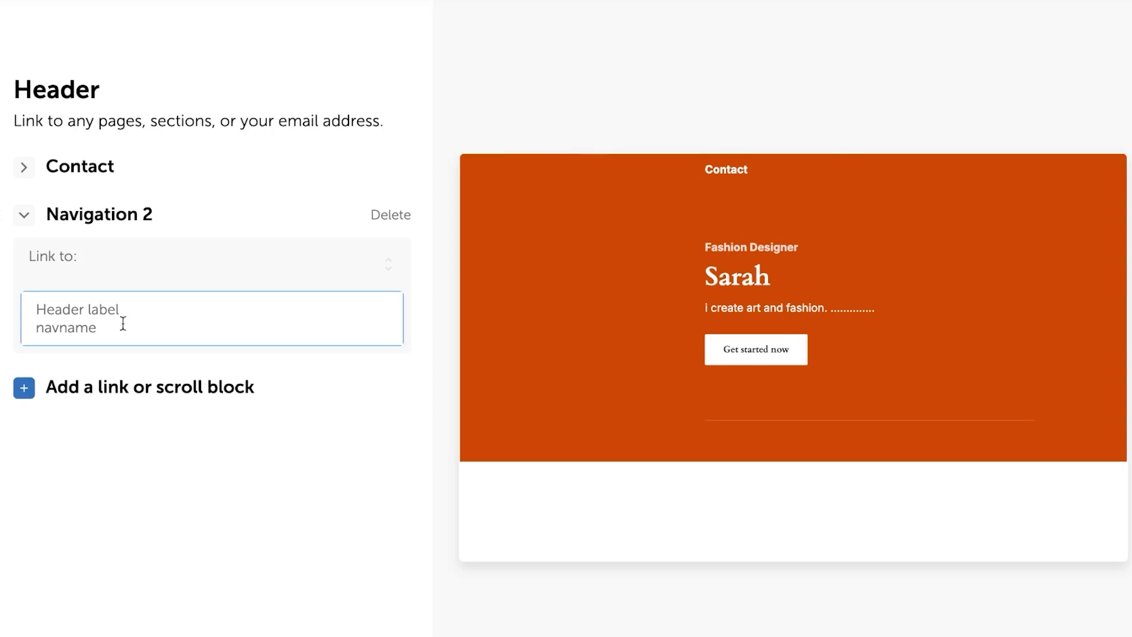
click(780, 282)
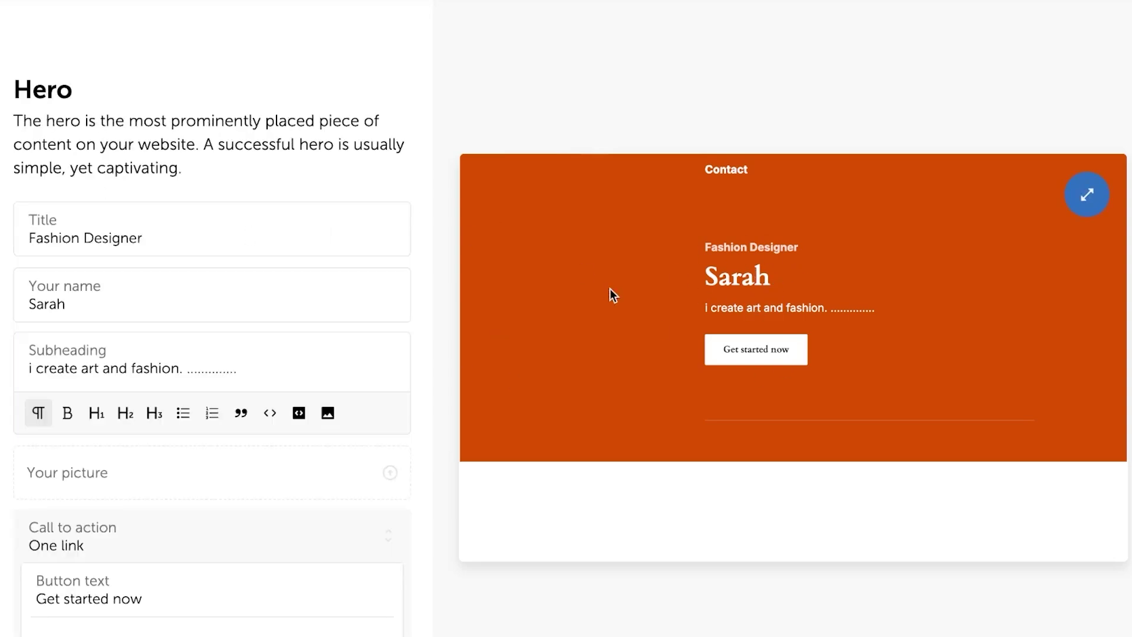
click(1091, 196)
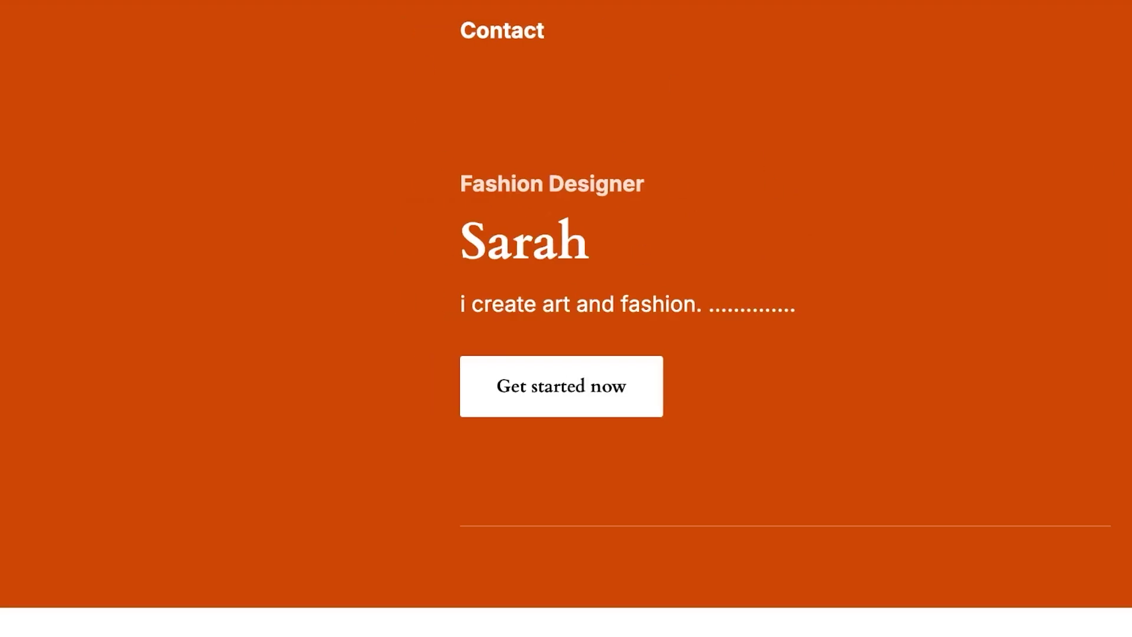
key(Escape)
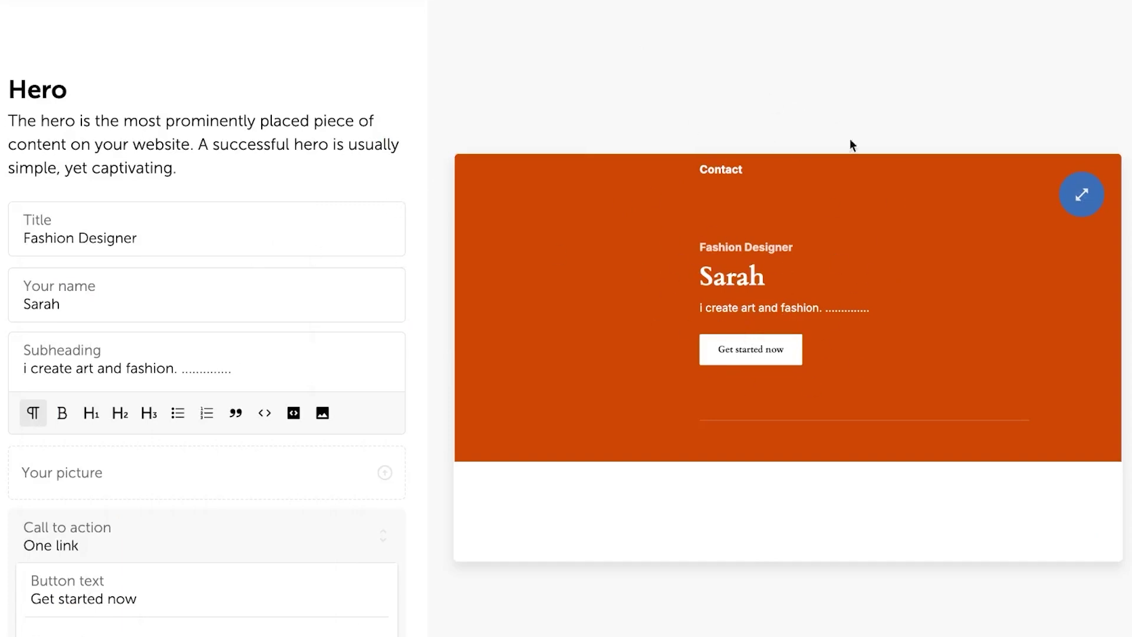
Step: Set the hero title to 'A GIRLS DREAM' and its name line to 'HOW TO GUIDS'
click(135, 231)
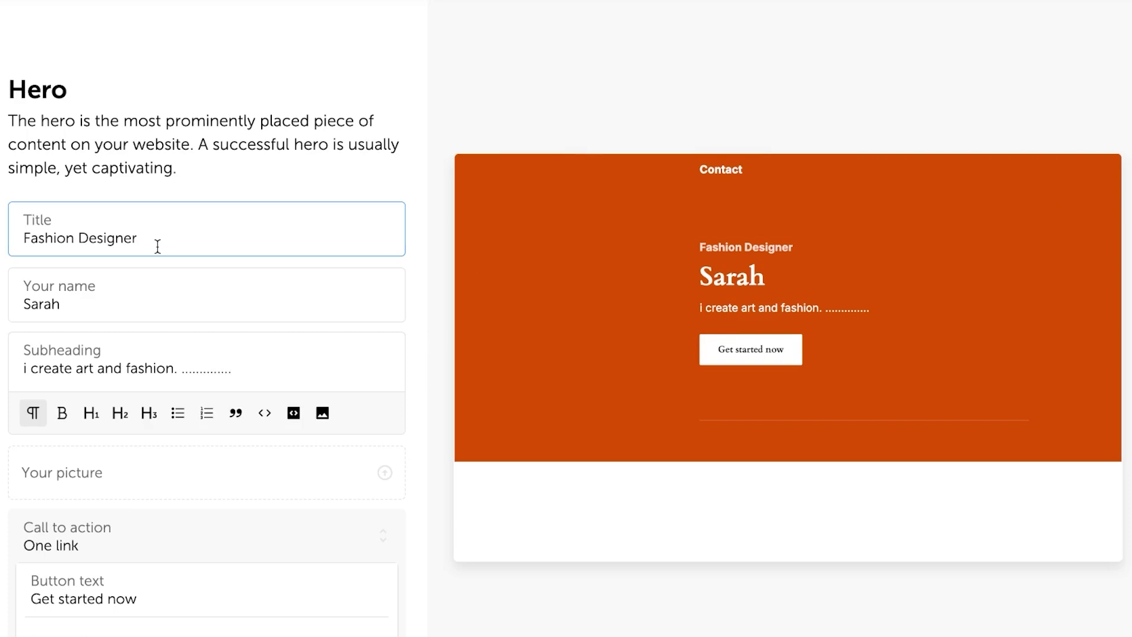
key(BackSpace)
key(BackSpace)
key(BackSpace)
key(BackSpace)
key(BackSpace)
key(BackSpace)
key(BackSpace)
key(BackSpace)
key(BackSpace)
key(BackSpace)
key(BackSpace)
key(BackSpace)
key(BackSpace)
key(BackSpace)
key(BackSpace)
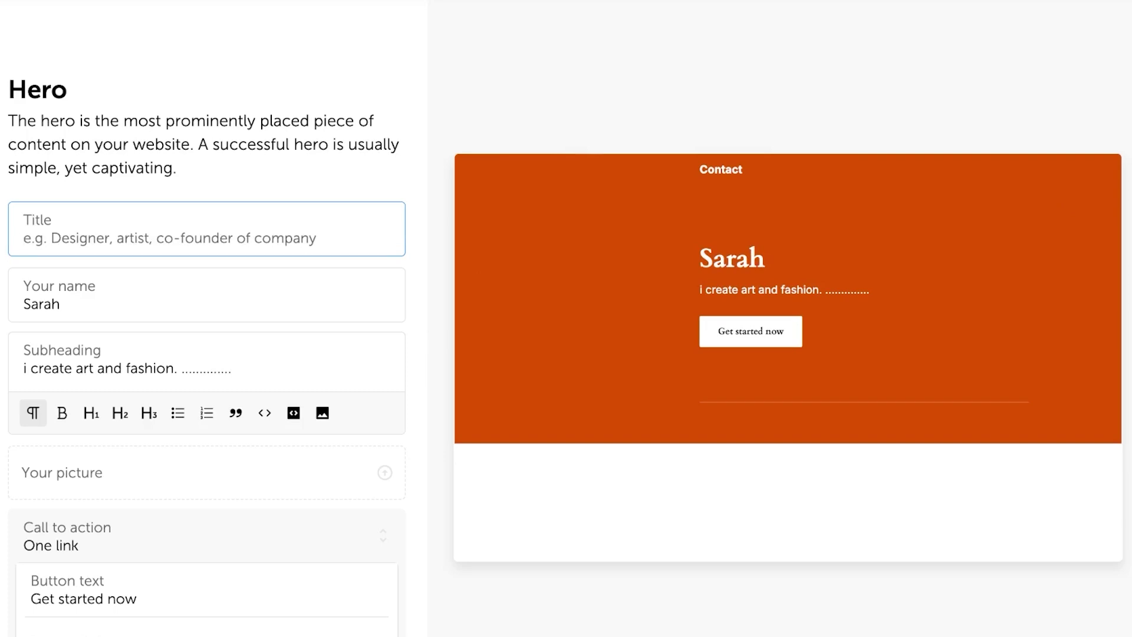
text(HOW TO GUIDS)
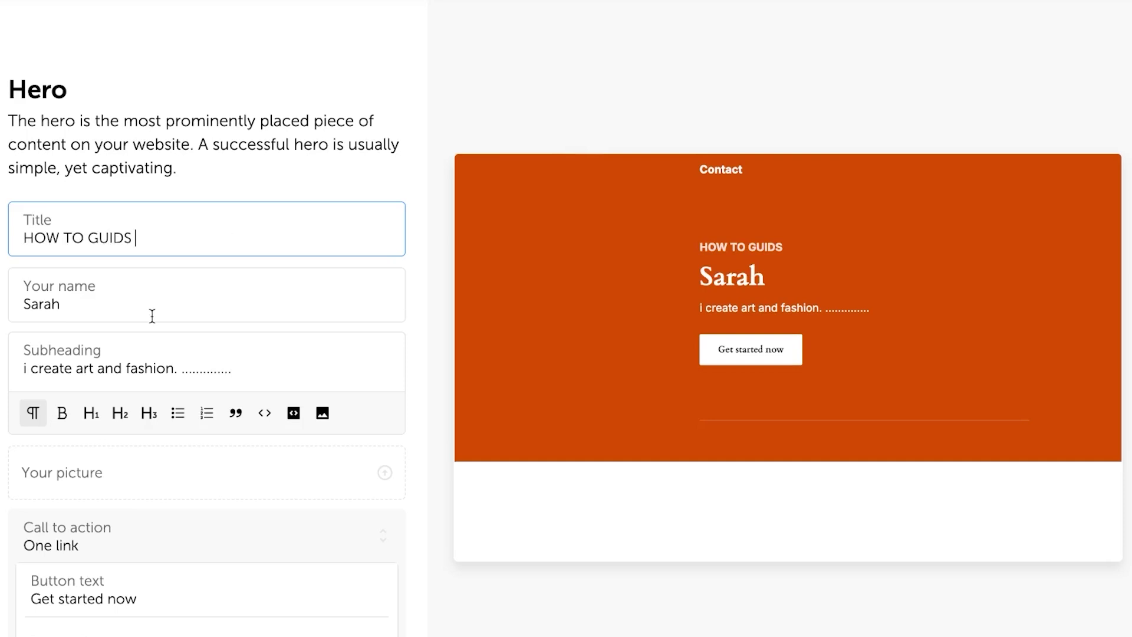
click(80, 314)
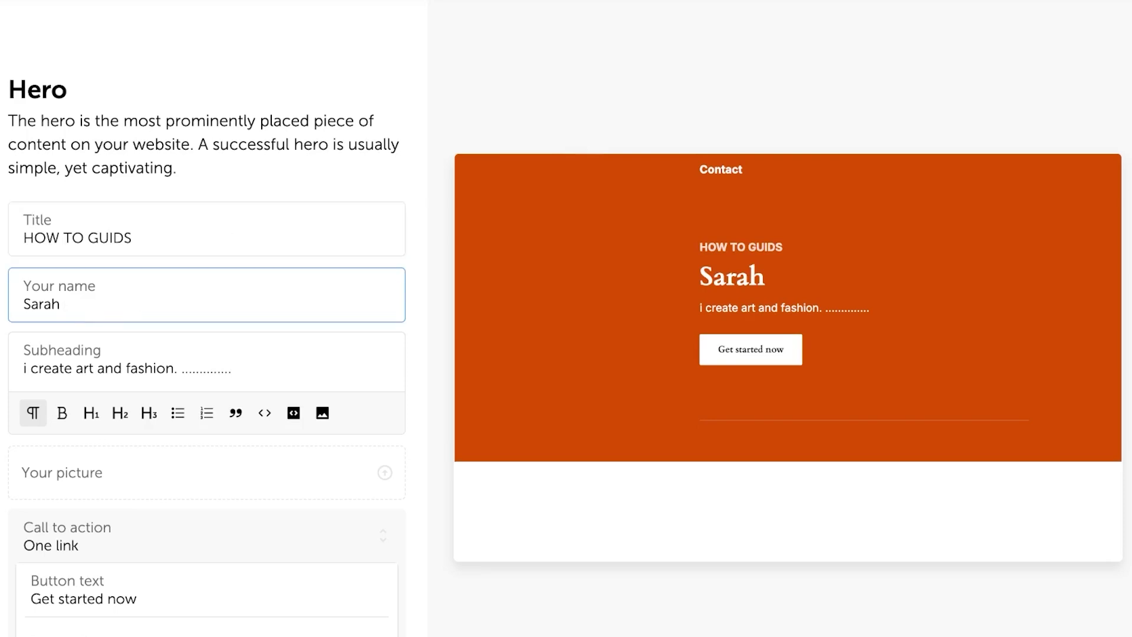
key(BackSpace)
key(BackSpace)
key(BackSpace)
key(BackSpace)
key(BackSpace)
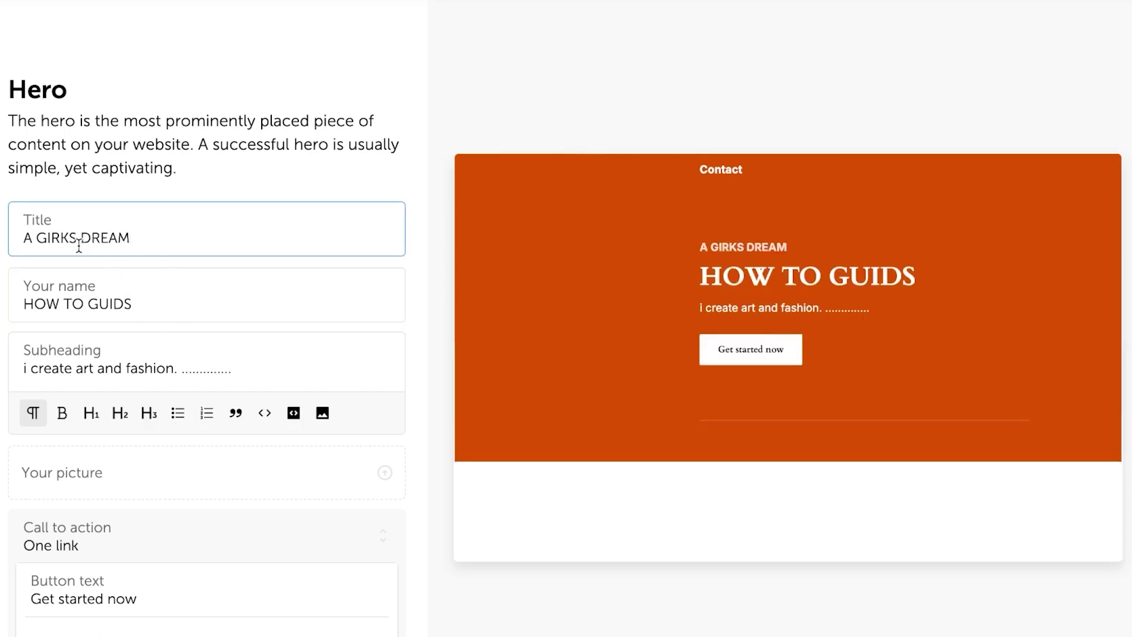
click(82, 237)
key(BackSpace)
key(BackSpace)
key(BackSpace)
text(LS)
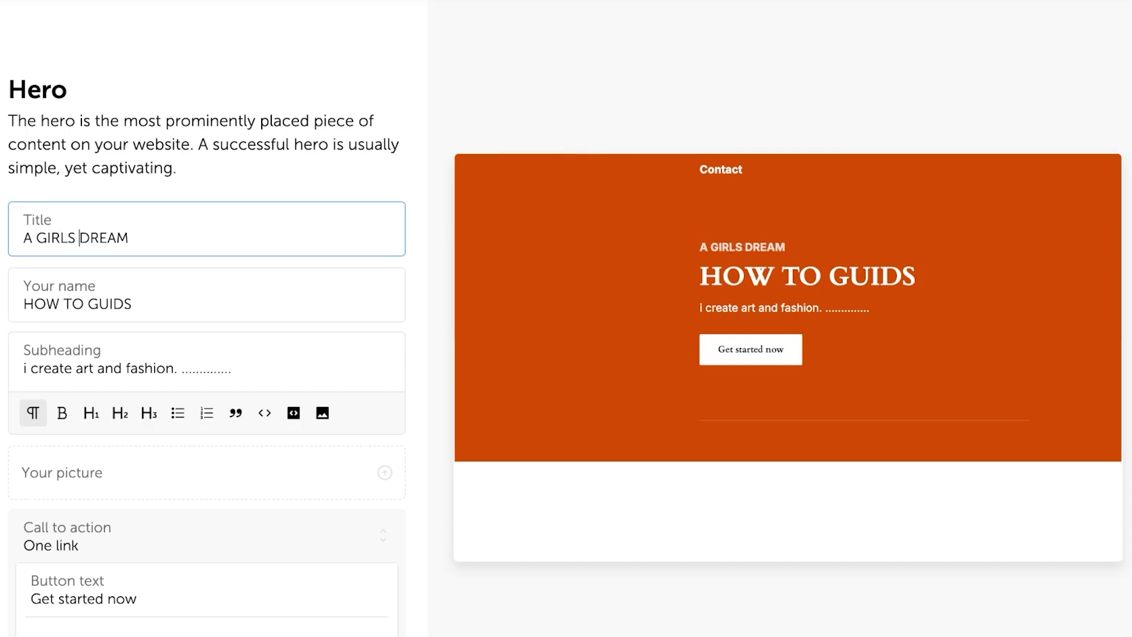
scroll(179, 336, down, 3)
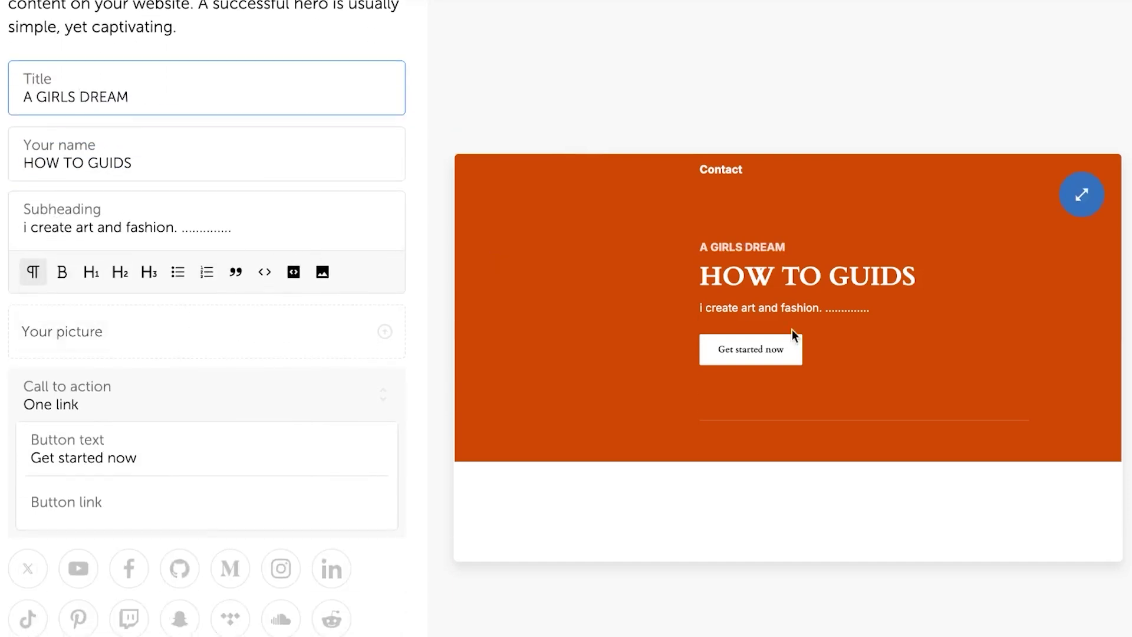
Step: Replace the hero subheading with 'This is the test website'
click(243, 227)
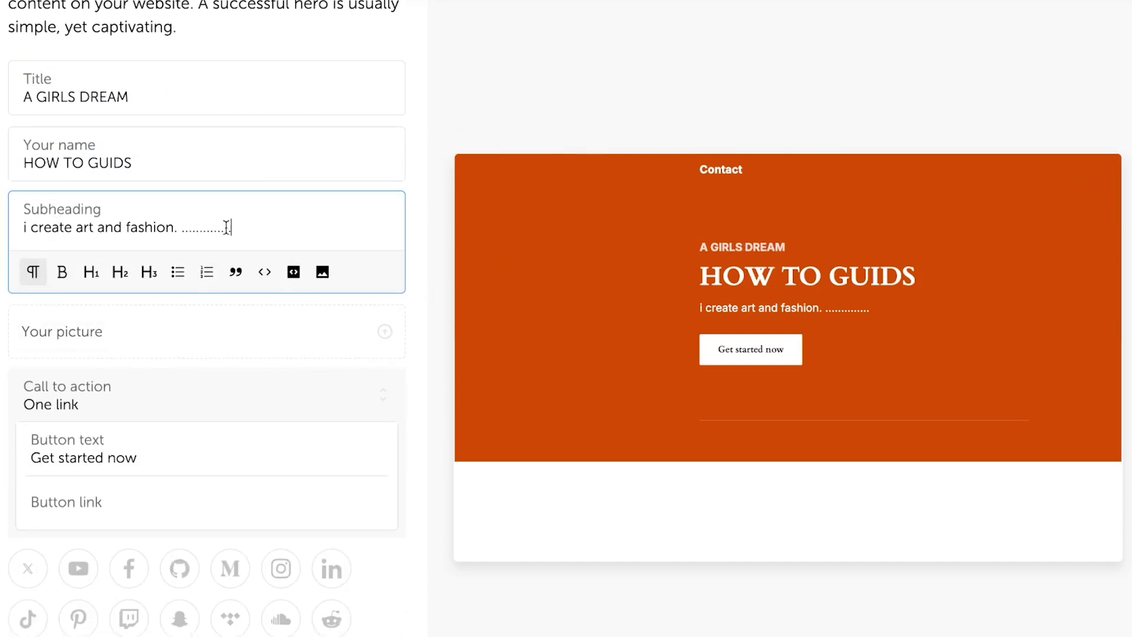
key(ctrl+a)
text(This is the test website)
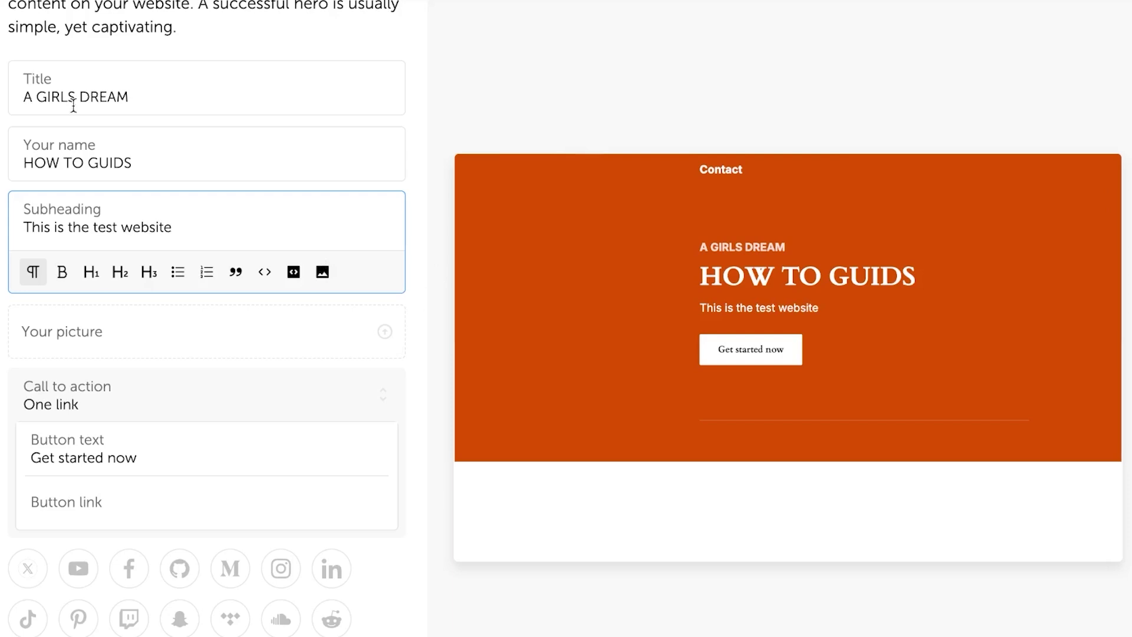
scroll(180, 415, down, 2)
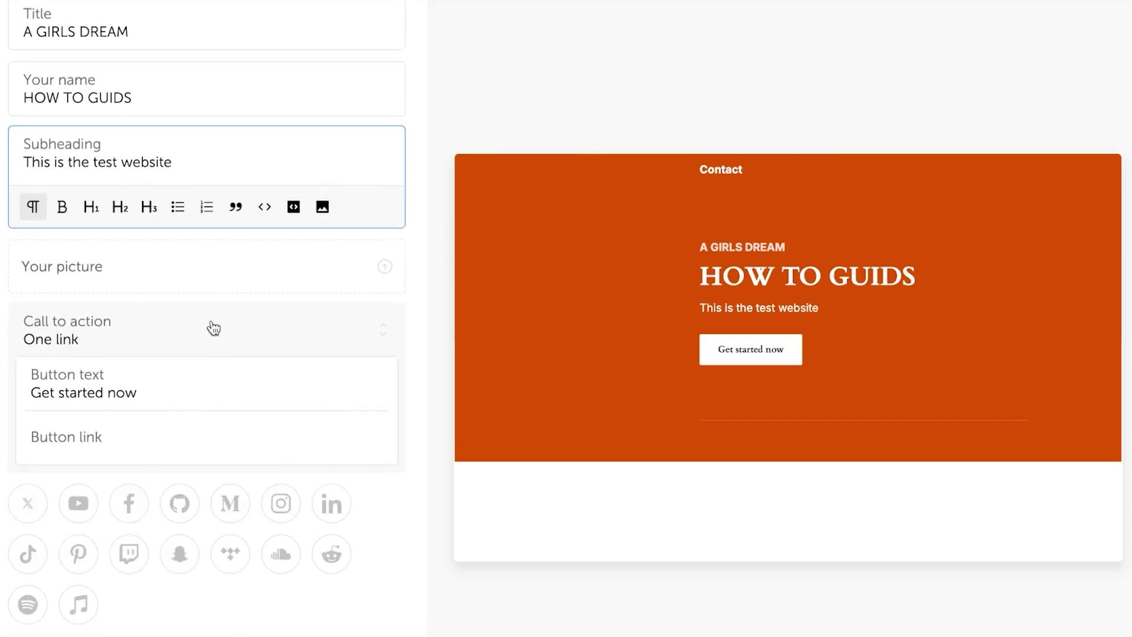
Step: Change the call-to-action button text to 'SUBSRIBE NOW' and give it a mailto e-mail link
click(149, 393)
key(BackSpace)
key(BackSpace)
key(BackSpace)
key(BackSpace)
key(BackSpace)
key(BackSpace)
key(BackSpace)
key(BackSpace)
key(BackSpace)
key(BackSpace)
key(BackSpace)
key(BackSpace)
key(BackSpace)
key(BackSpace)
key(BackSpace)
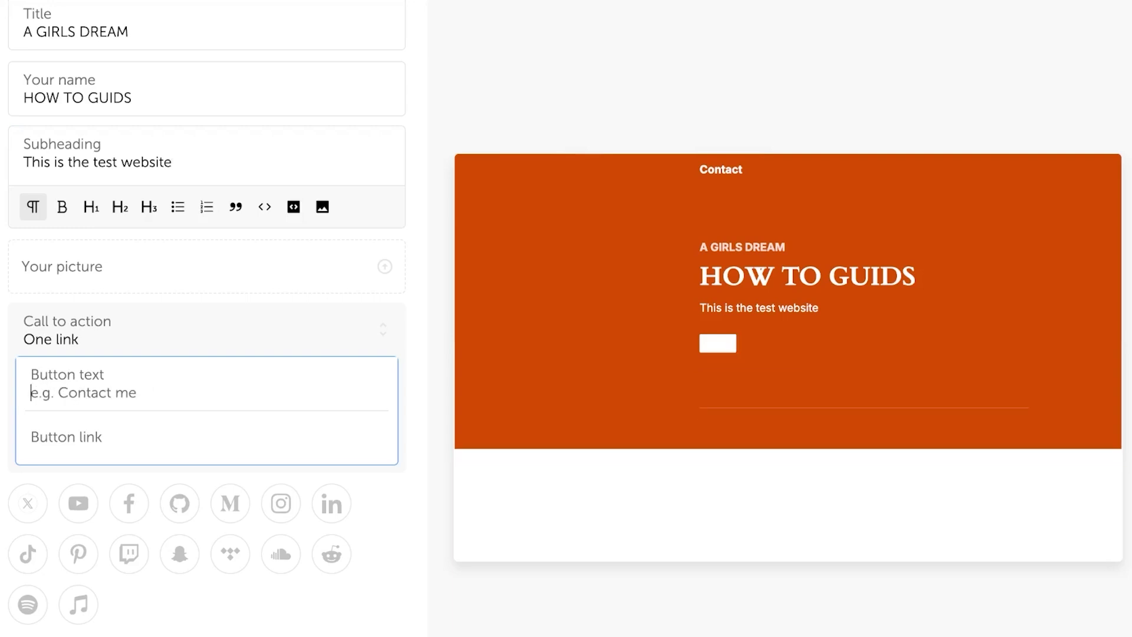
text(SUBSXC)
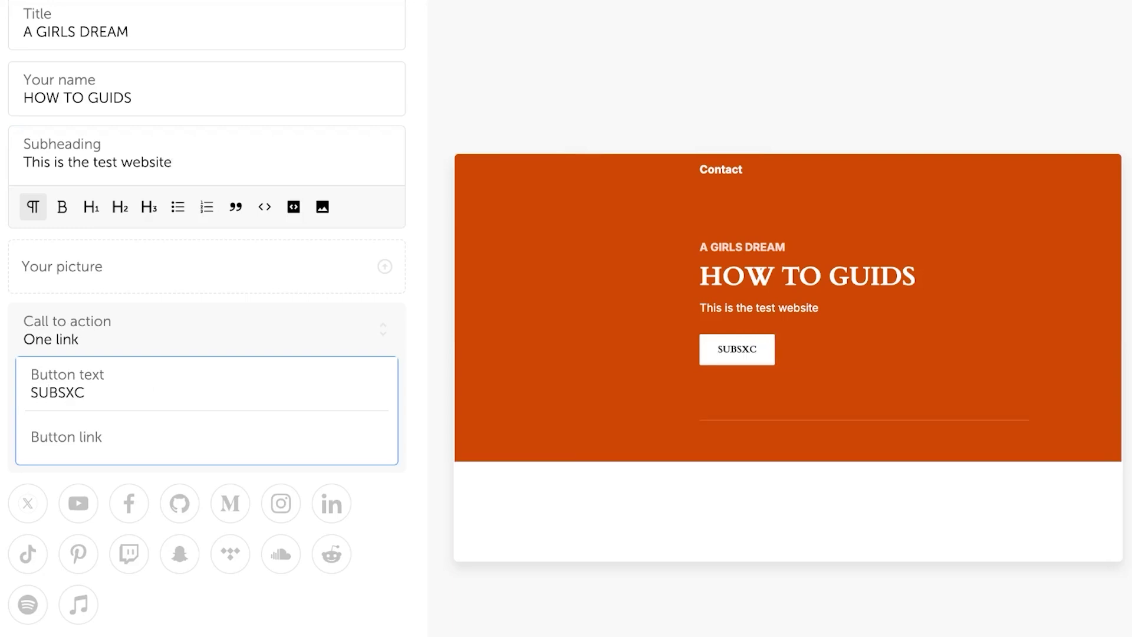
key(BackSpace)
key(BackSpace)
text(RIBE)
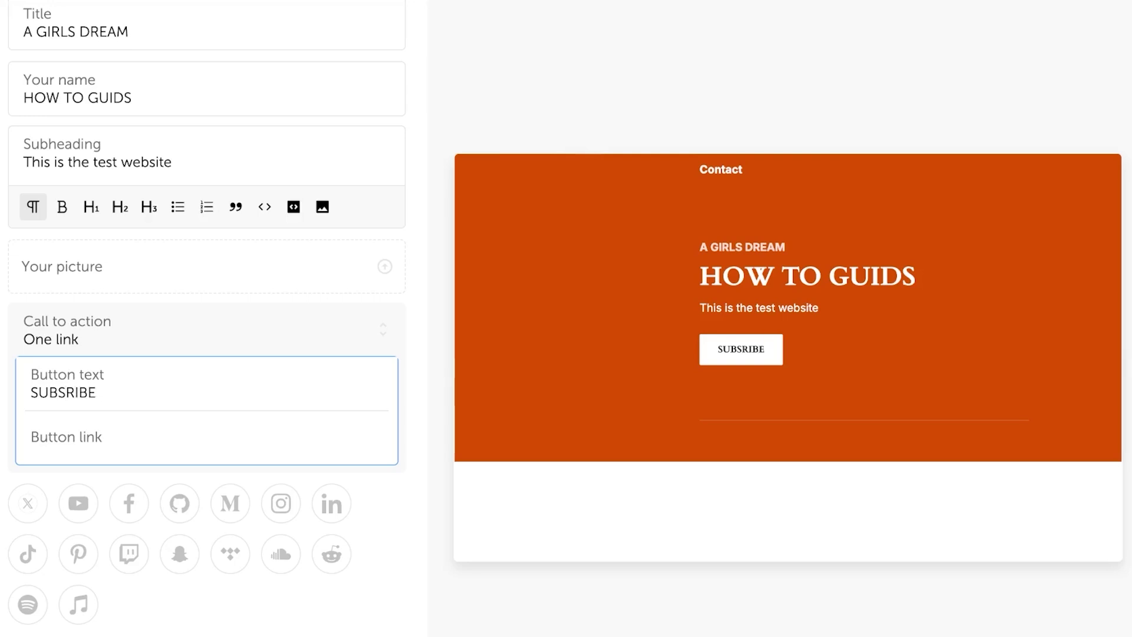
text(  NOW)
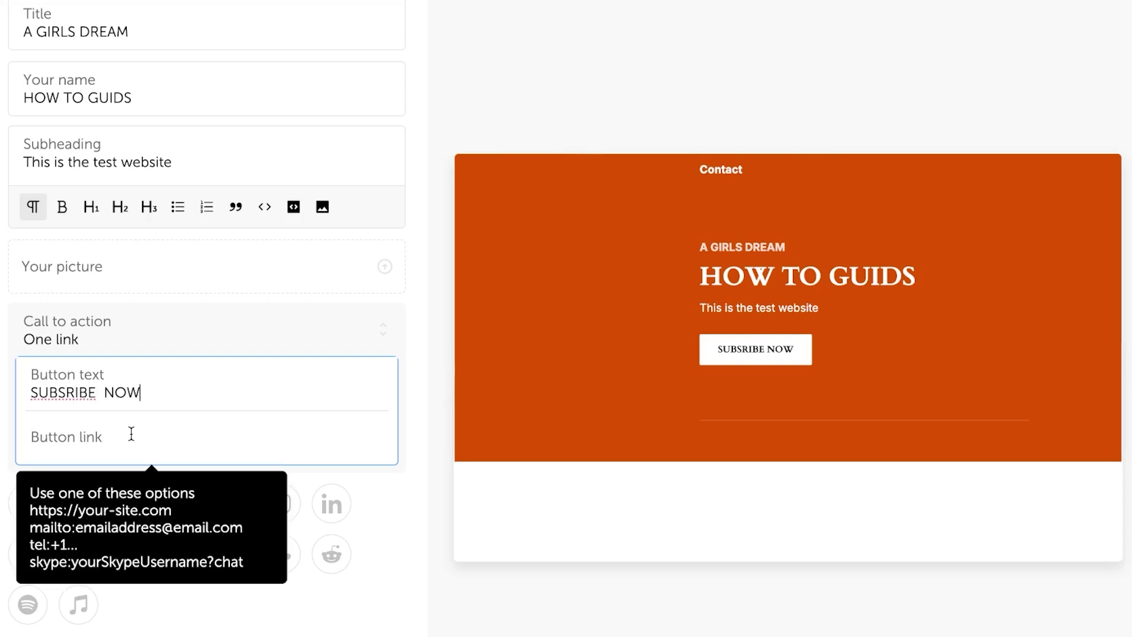
click(131, 434)
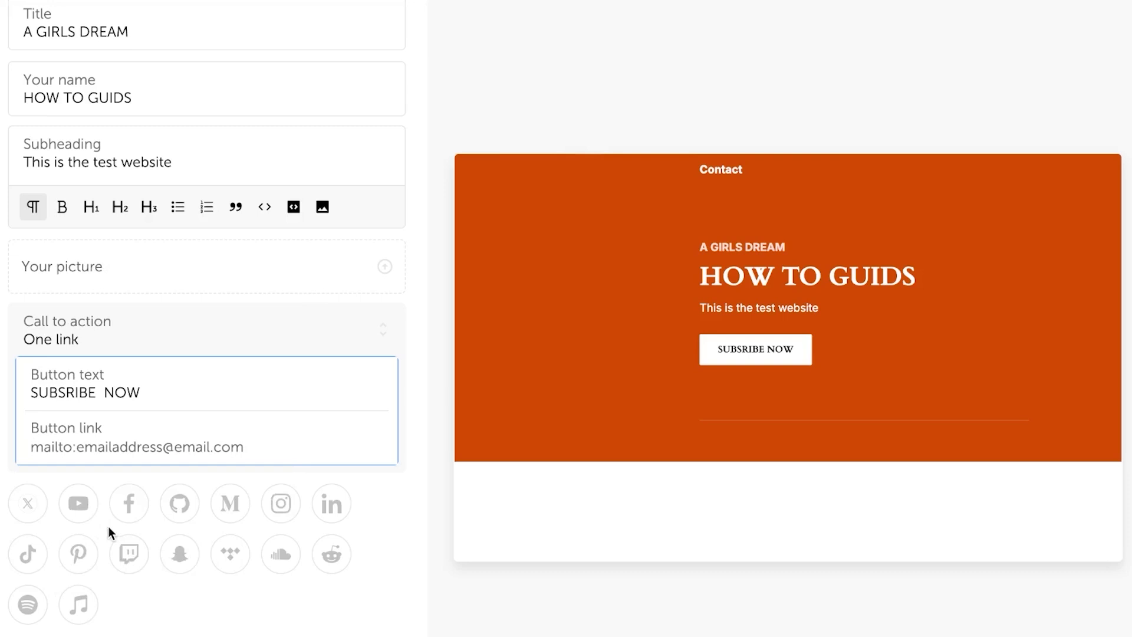
Step: Add YouTube, LinkedIn and Pinterest links to the hero's social icons
click(78, 503)
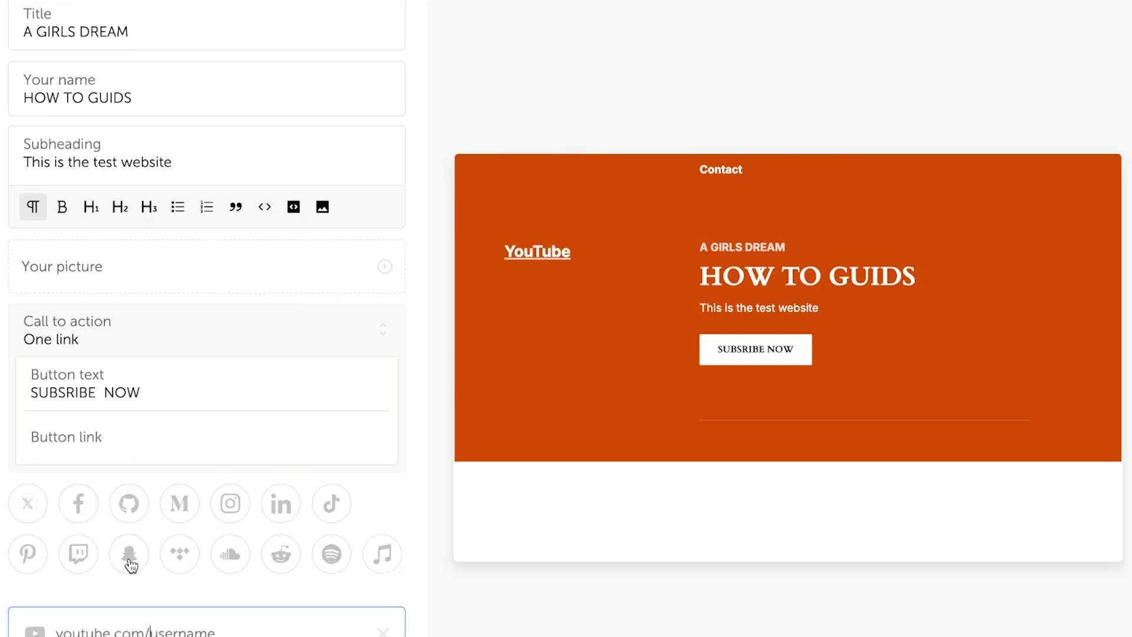
click(285, 511)
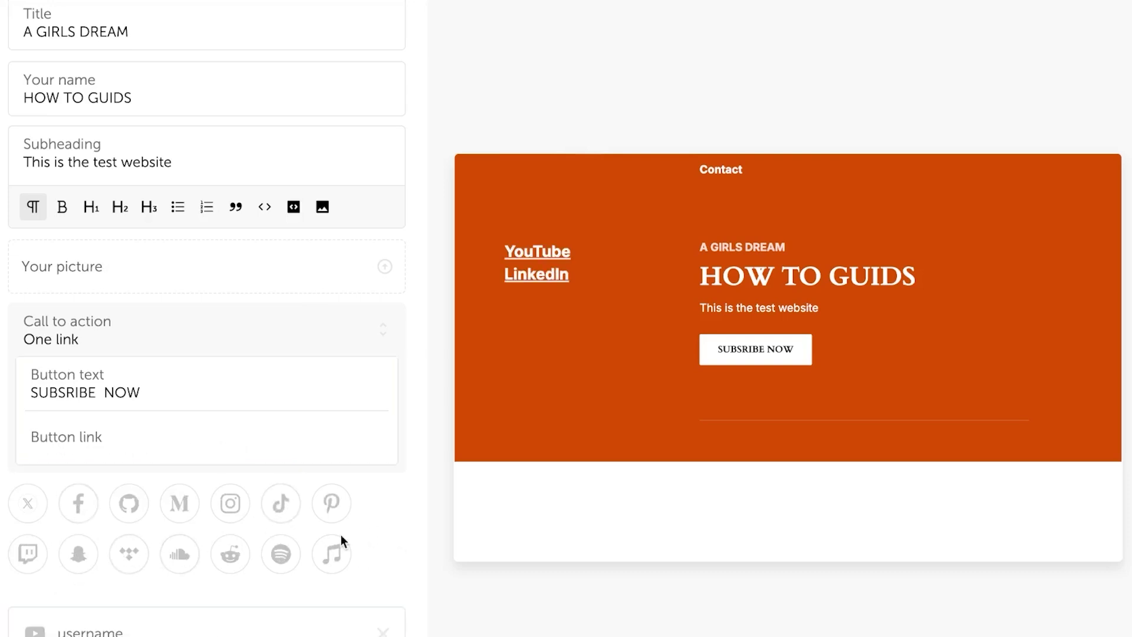
click(350, 503)
scroll(342, 509, down, 1)
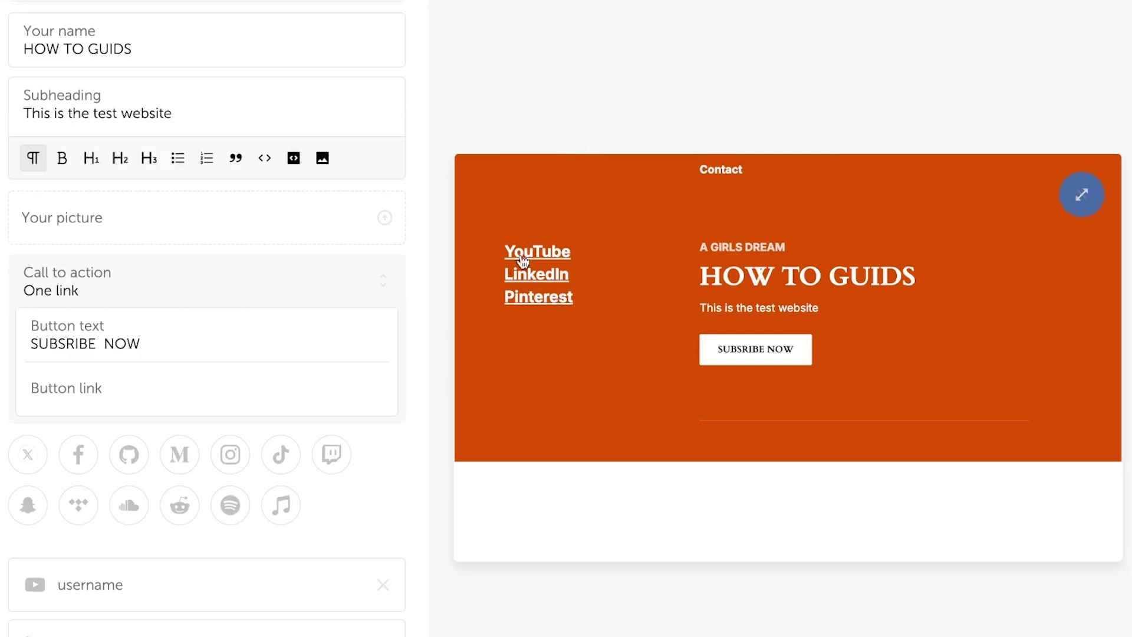
scroll(349, 501, down, 2)
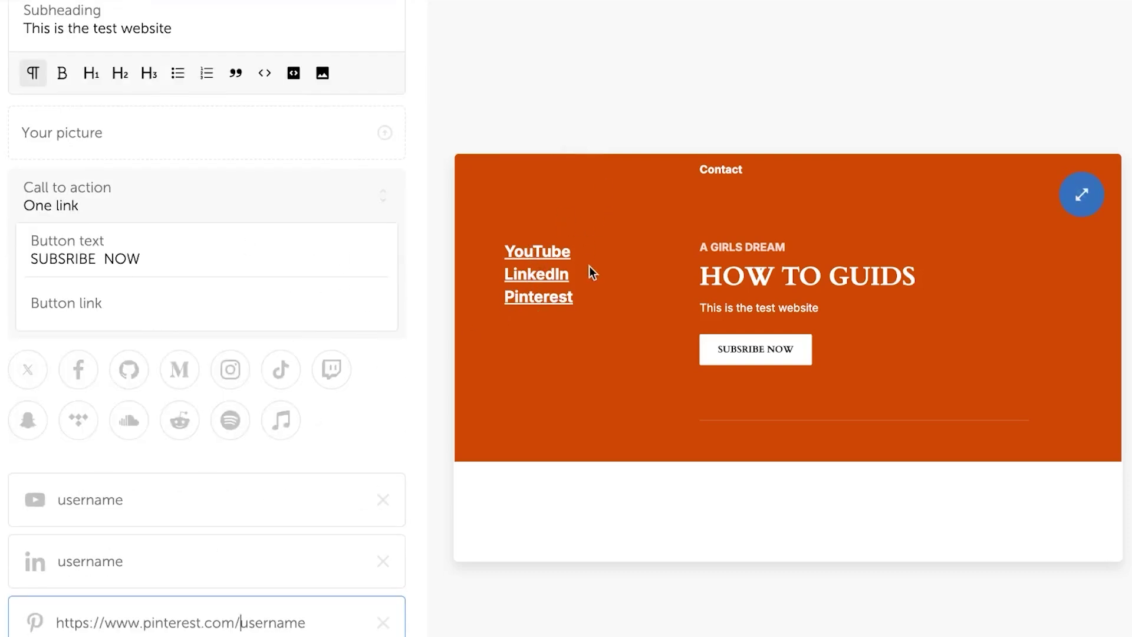
scroll(370, 54, up, 3)
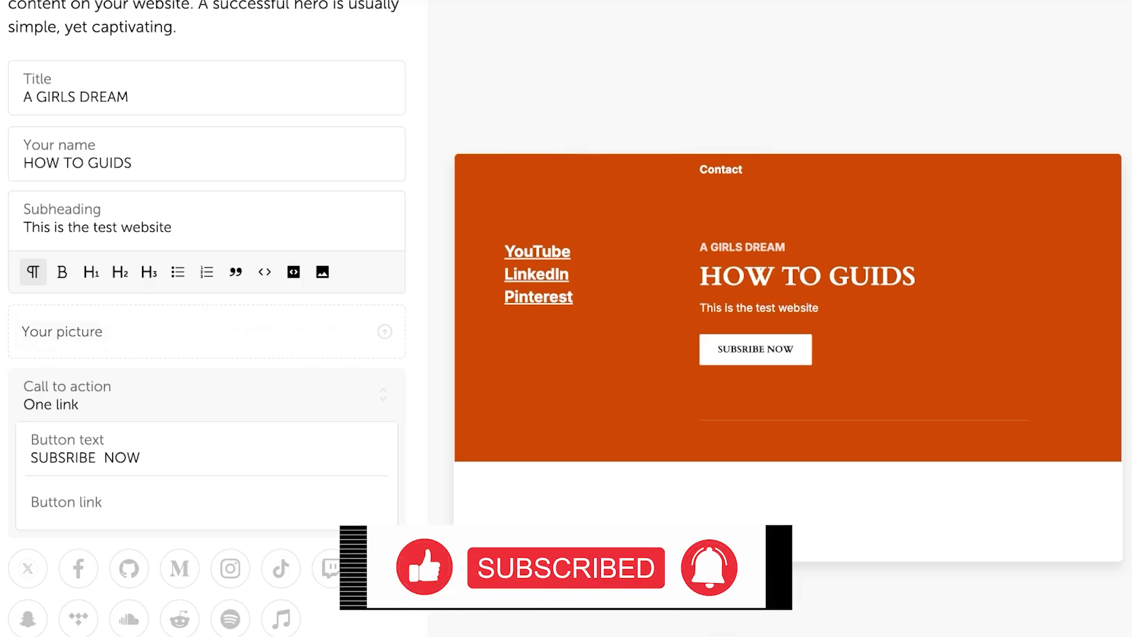
click(512, 593)
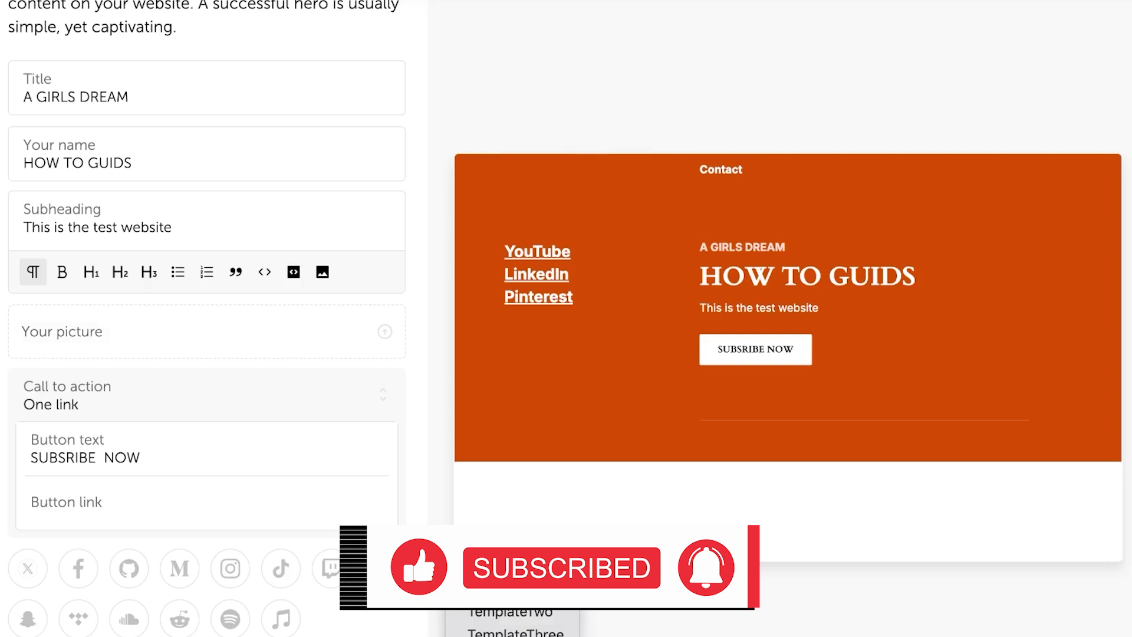
key(Escape)
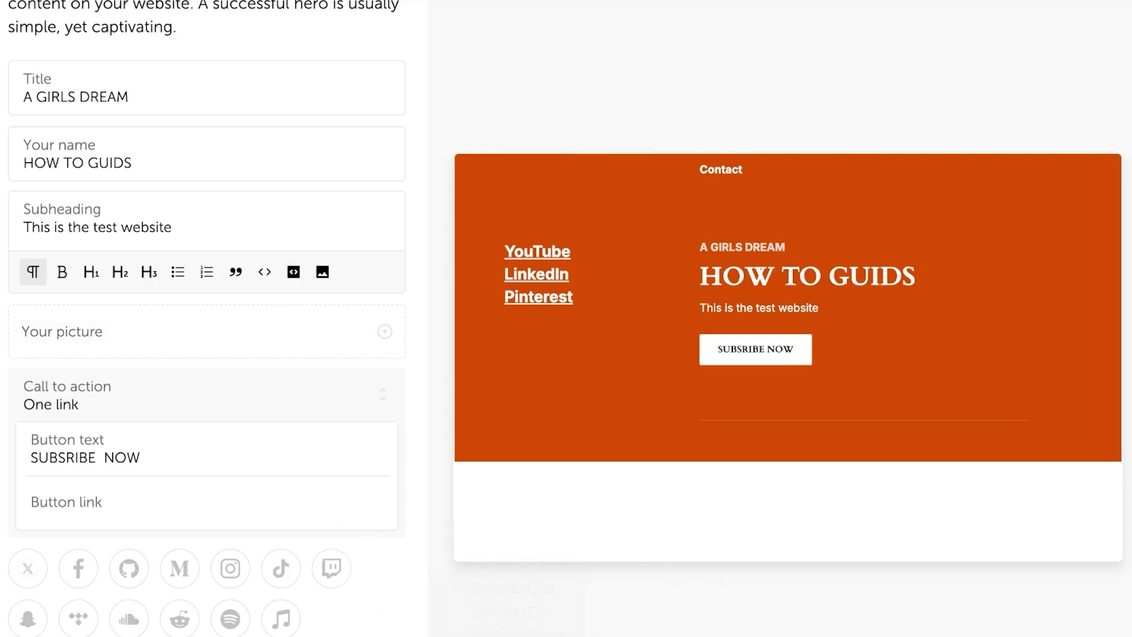
click(590, 635)
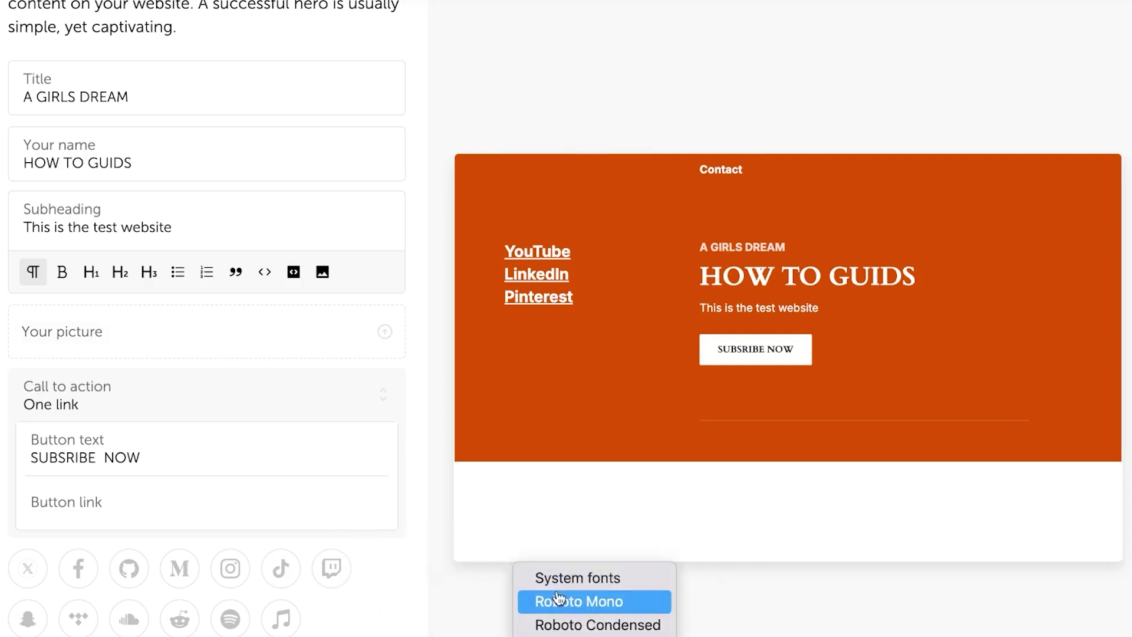
click(643, 626)
click(502, 634)
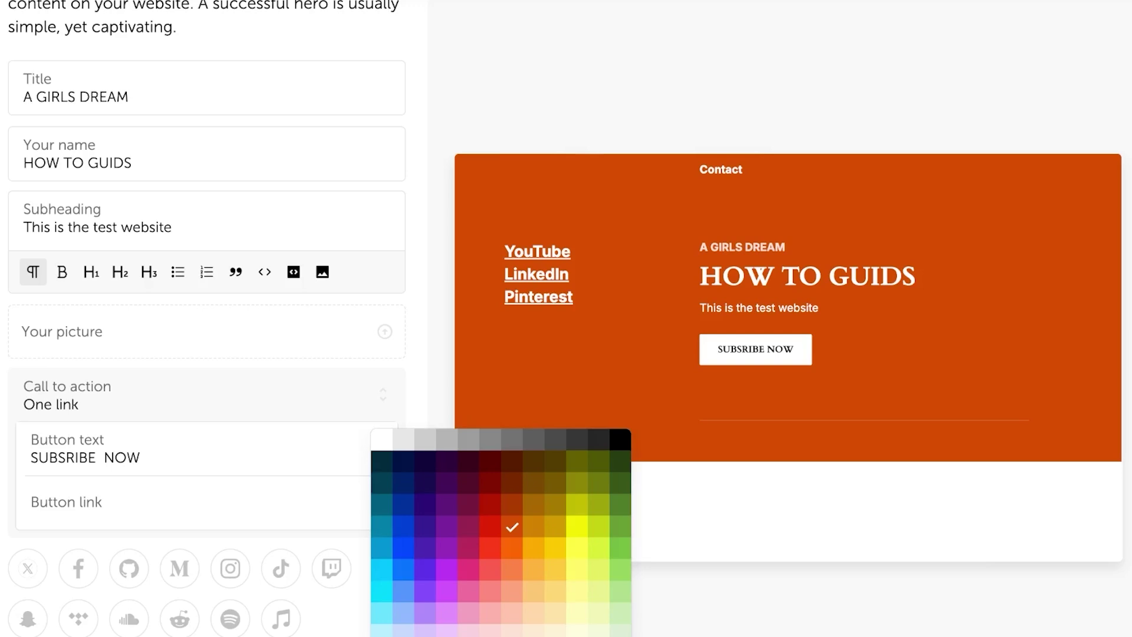
click(750, 592)
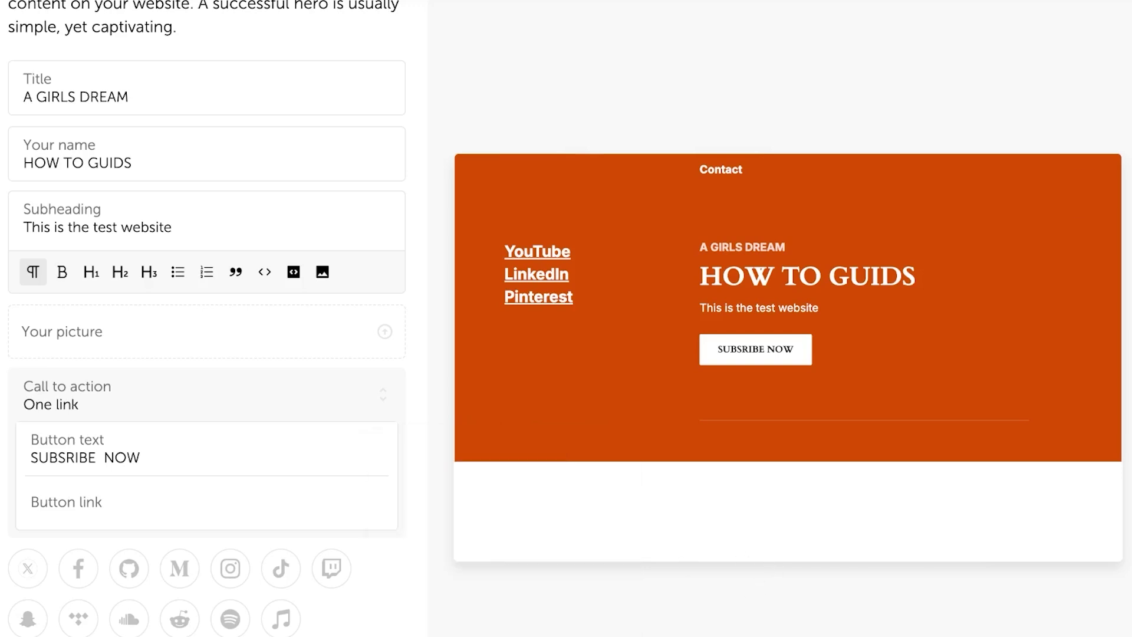
scroll(294, 227, up, 3)
scroll(294, 227, down, 2)
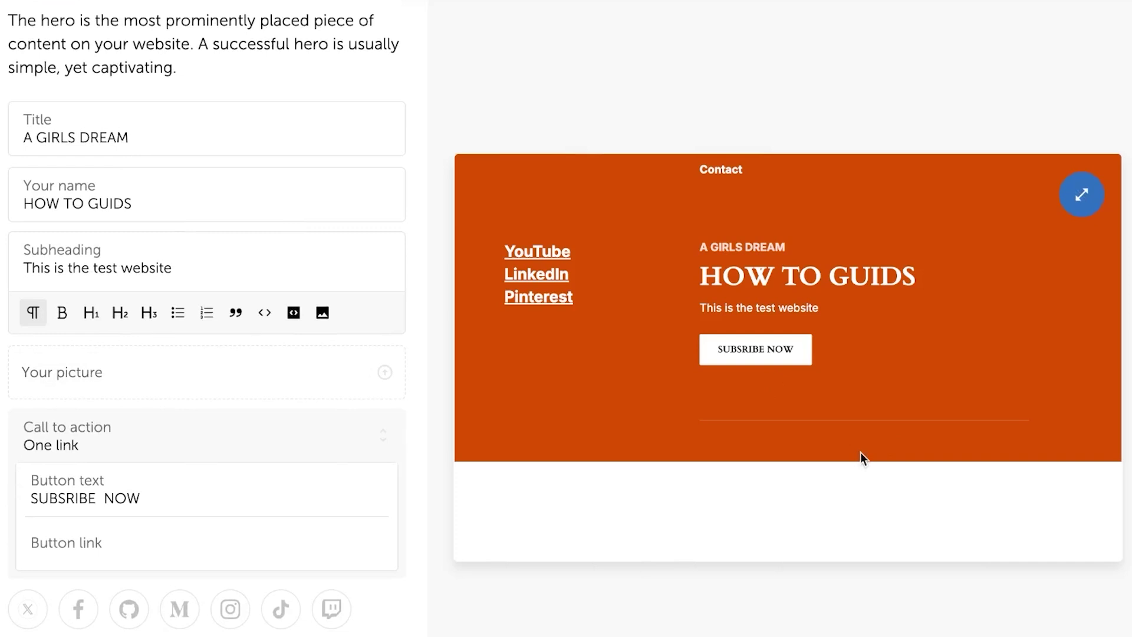
Step: Close the Hero editor and scroll the overview down toward Add more content
click(1081, 195)
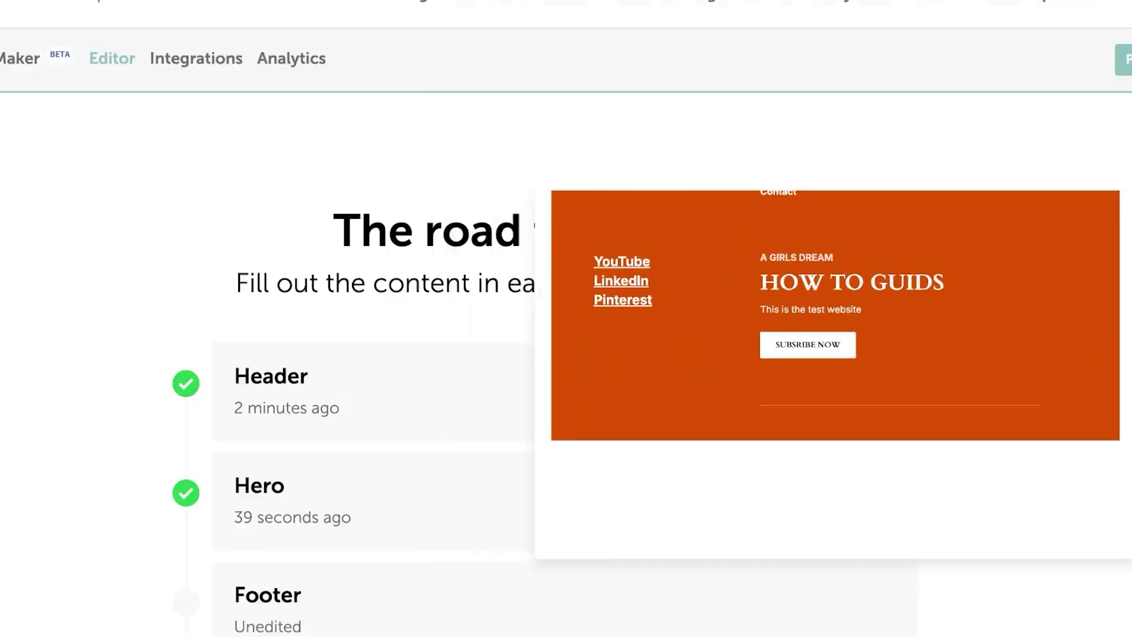
scroll(741, 465, down, 3)
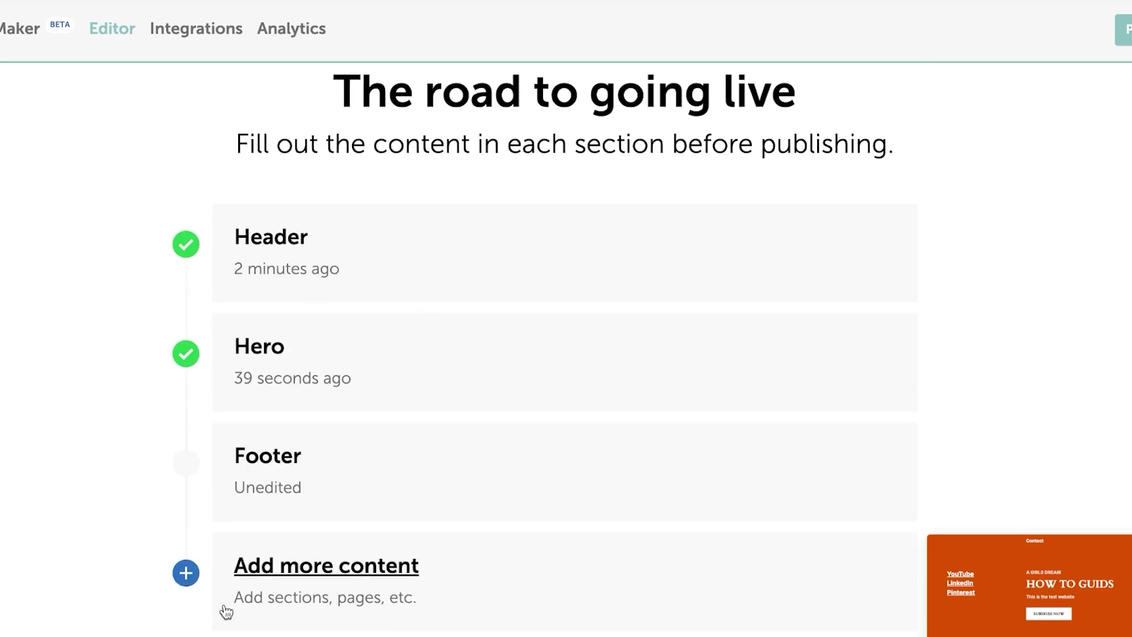
Step: In the Footer editor, add Link 1 below the copyright text
click(185, 464)
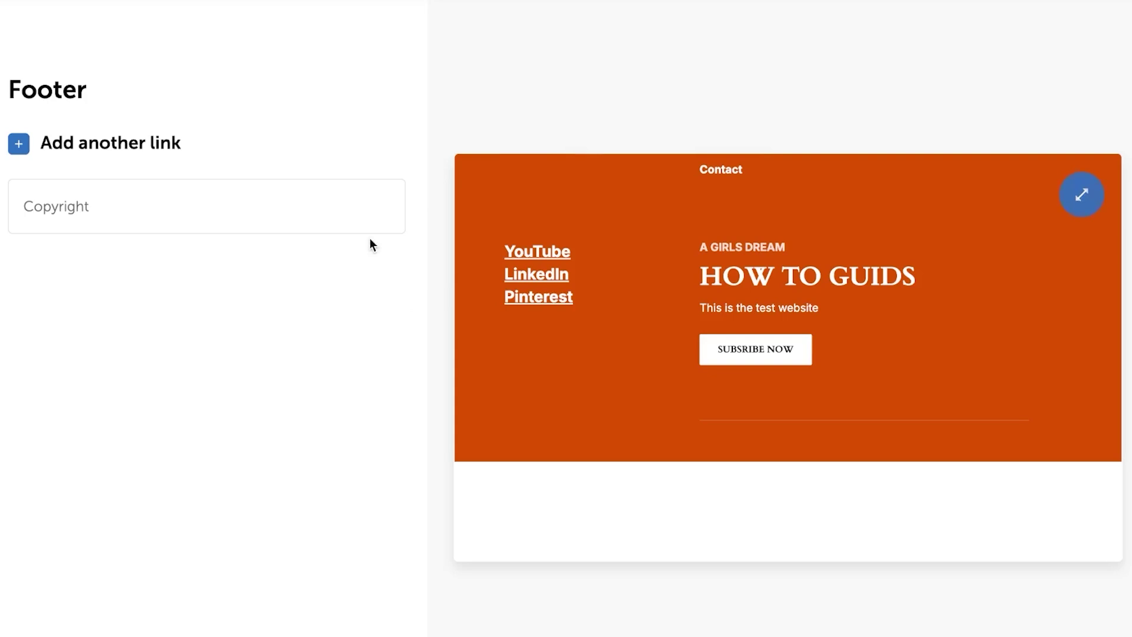
click(215, 204)
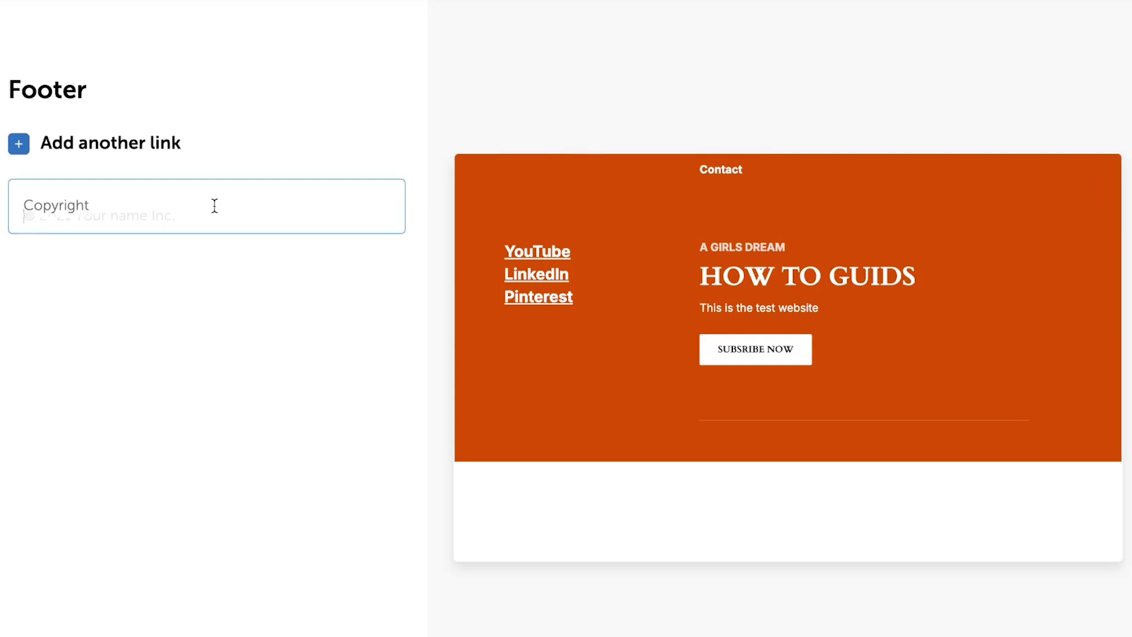
click(19, 145)
click(90, 208)
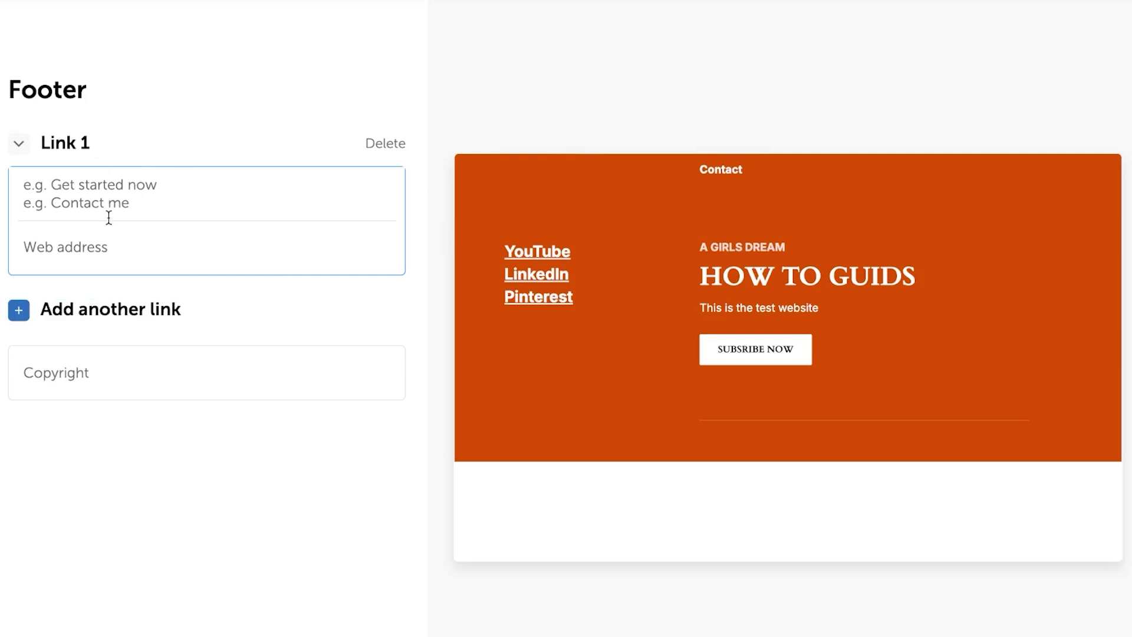
click(97, 374)
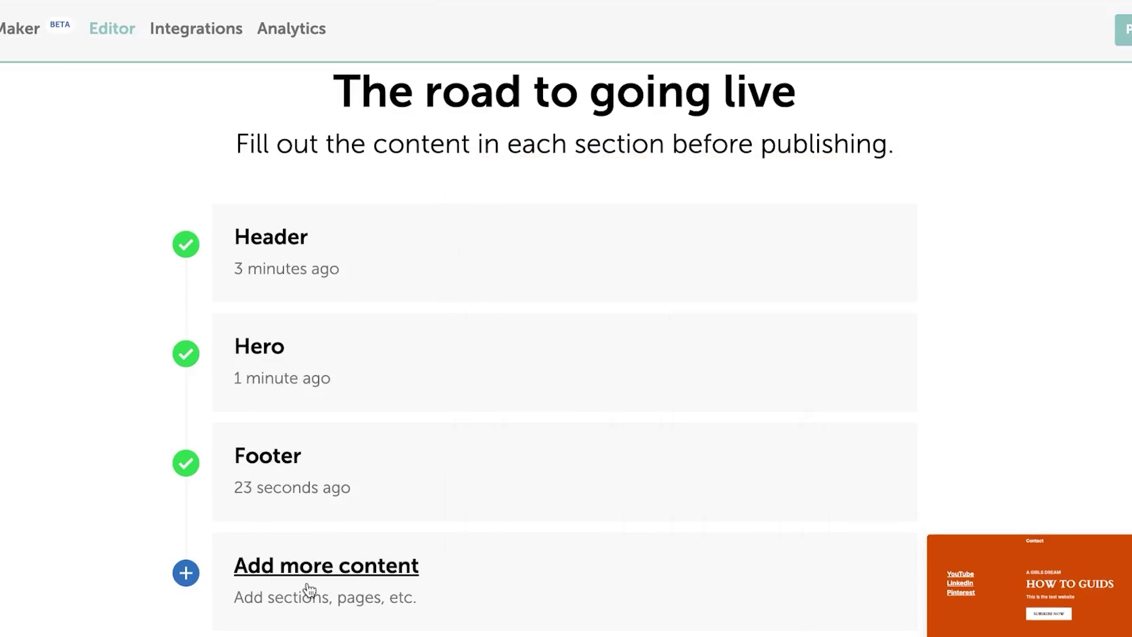
Step: Choose Create a new page from Add more content and focus the empty Title field
click(278, 583)
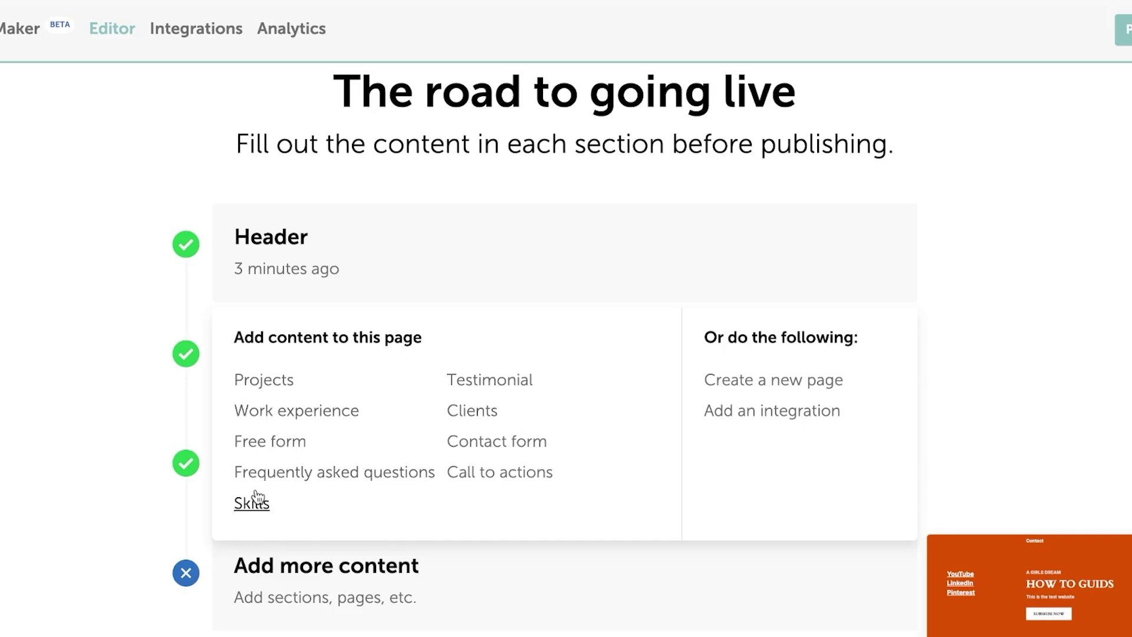
click(765, 378)
click(534, 296)
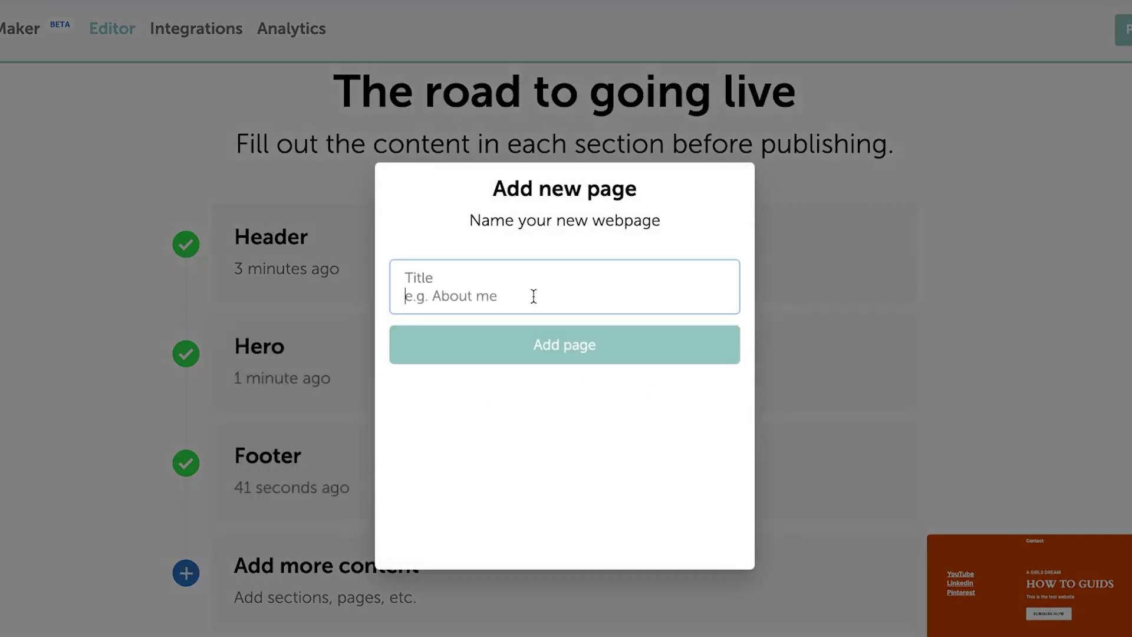
Step: Add a page titled BLOGS and open its hero section for editing
text(BLOGS)
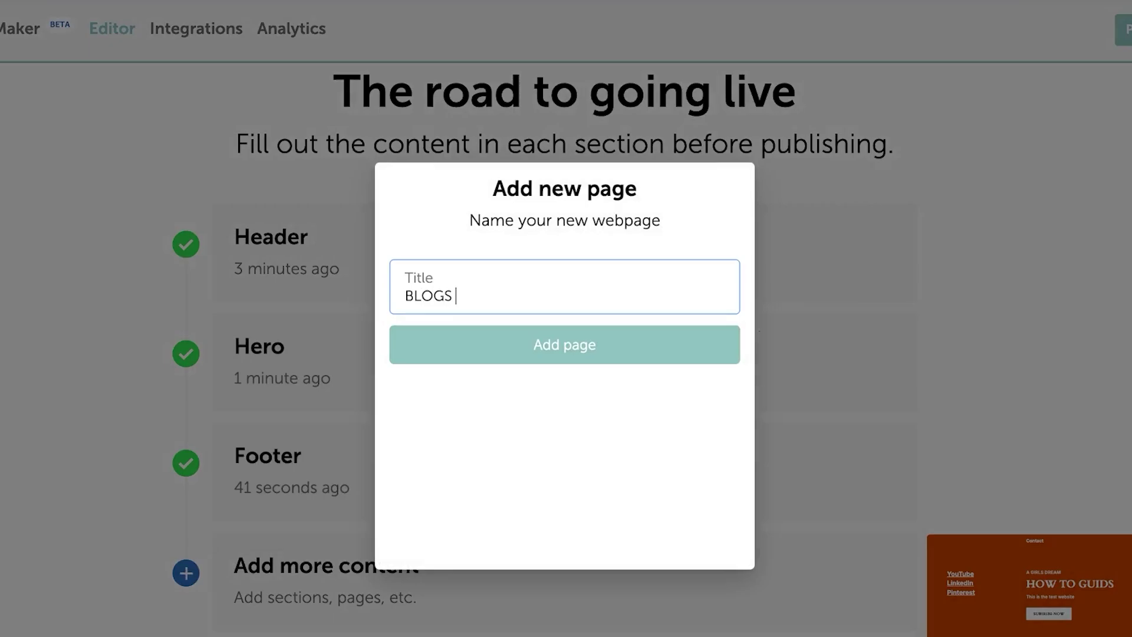
click(642, 343)
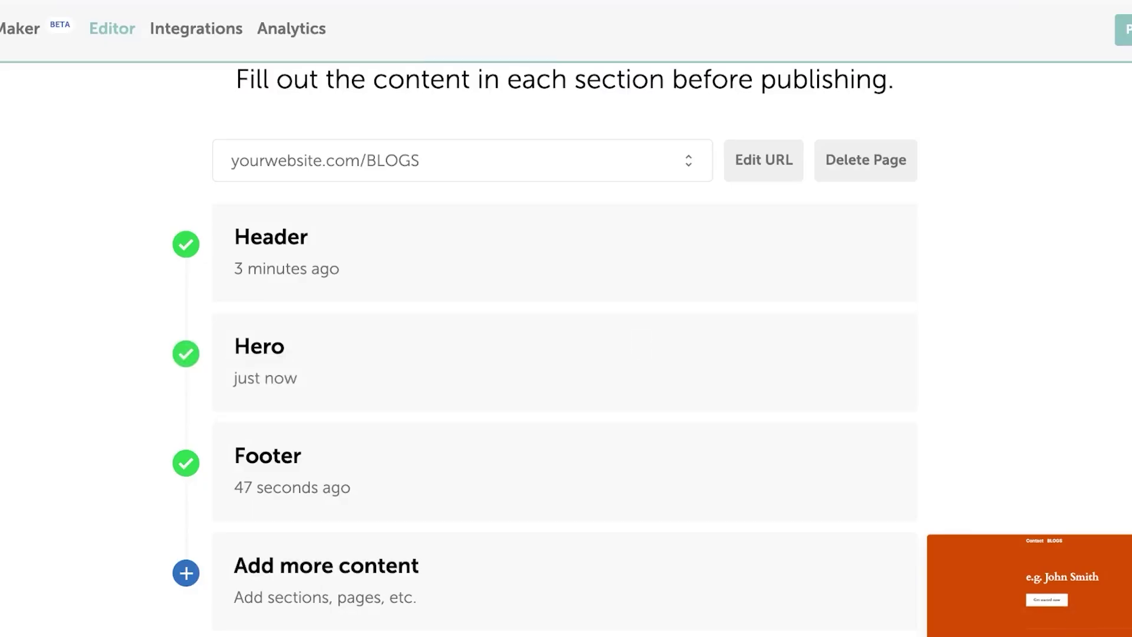
click(1123, 561)
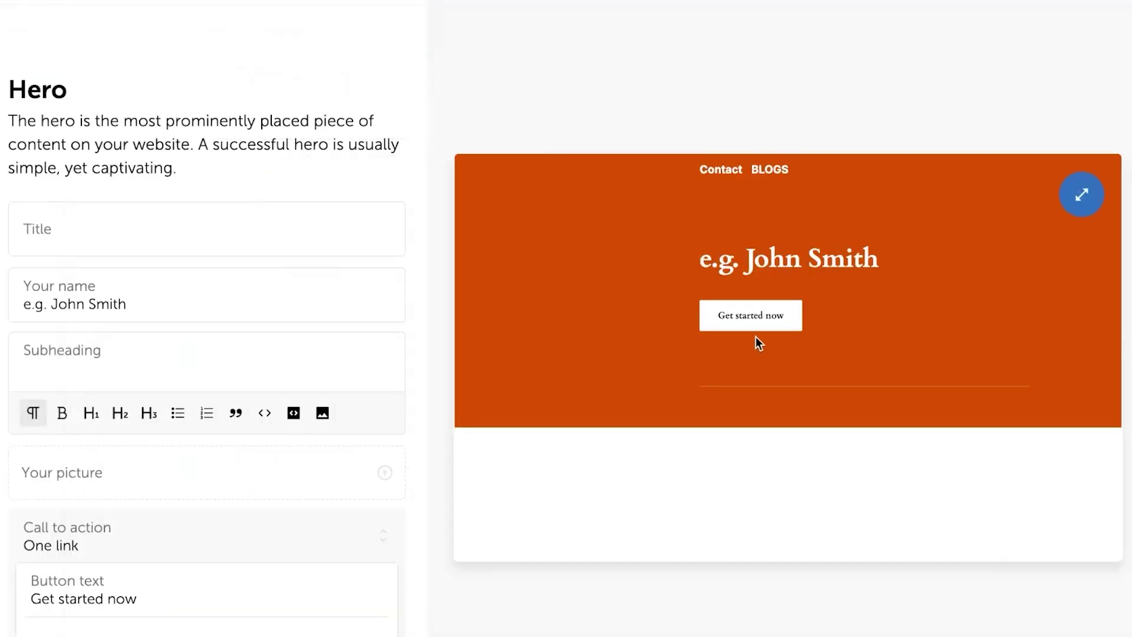
Step: Set the BLOGS hero title to TESTS and replace the sample name with HOW TO GUIDE
click(54, 231)
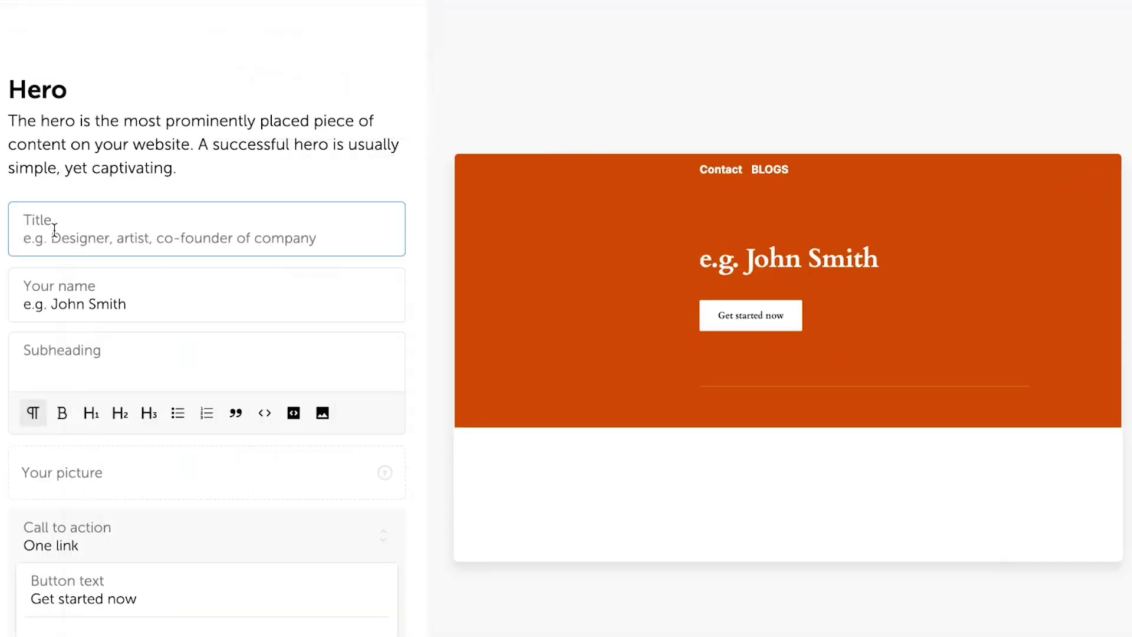
text(TESTS)
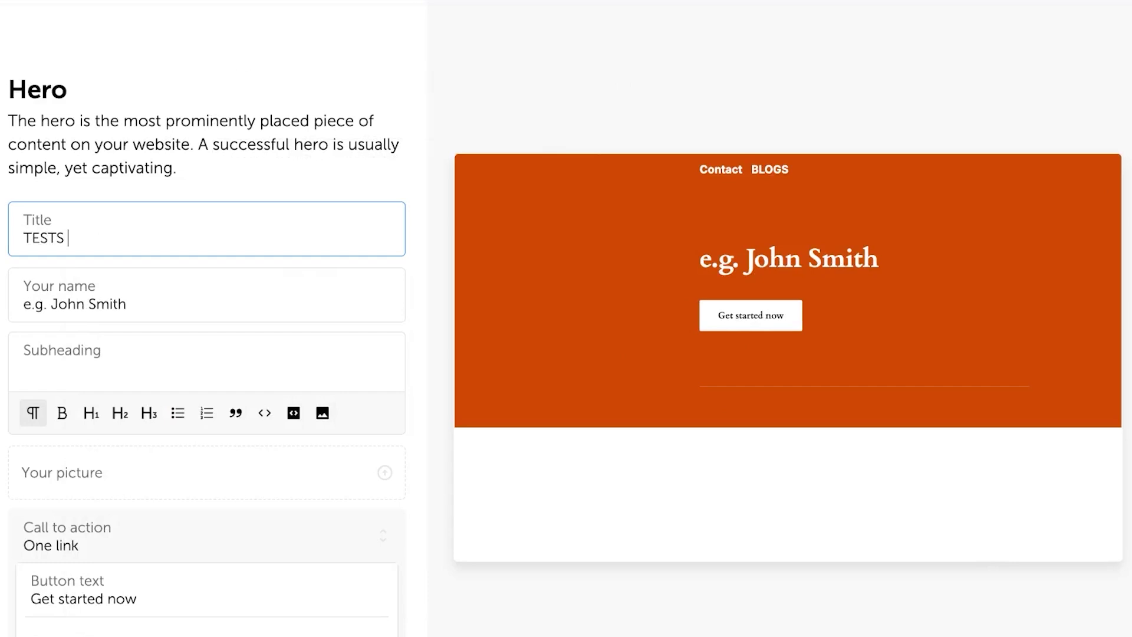
click(154, 292)
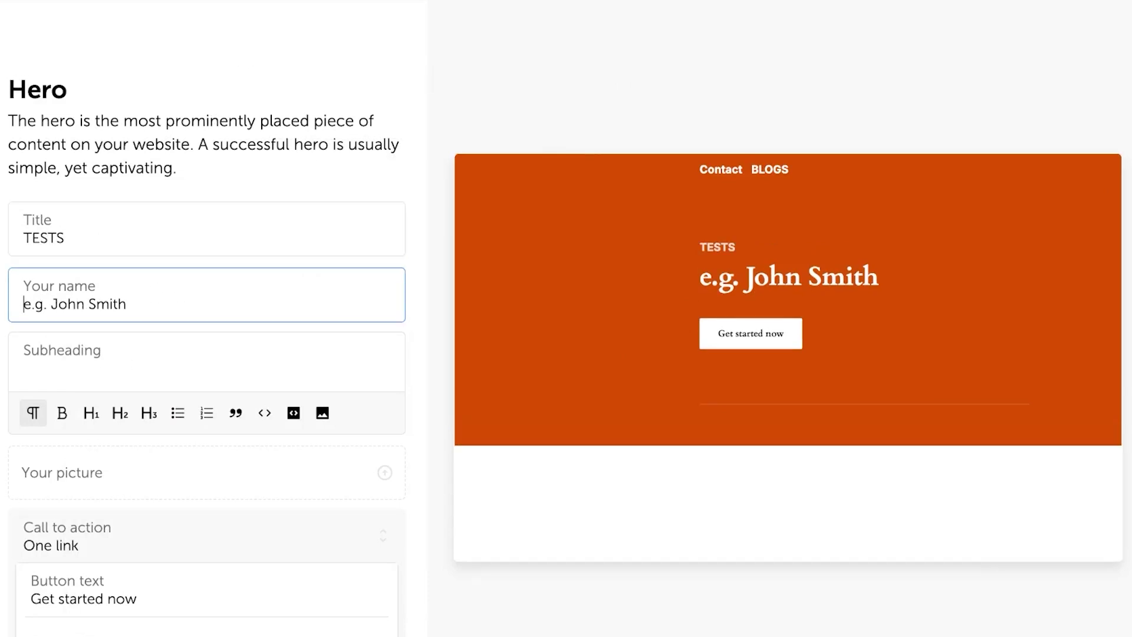
click(130, 298)
drag(148, 302, 18, 298)
key(BackSpace)
text(HOW TO)
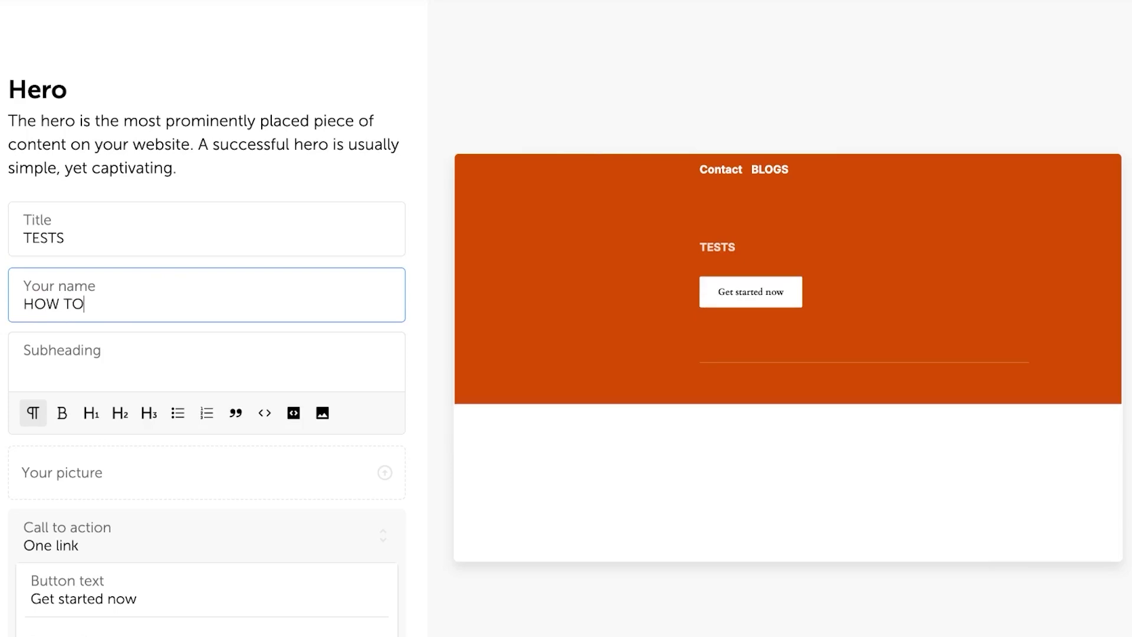
text( GUIDE)
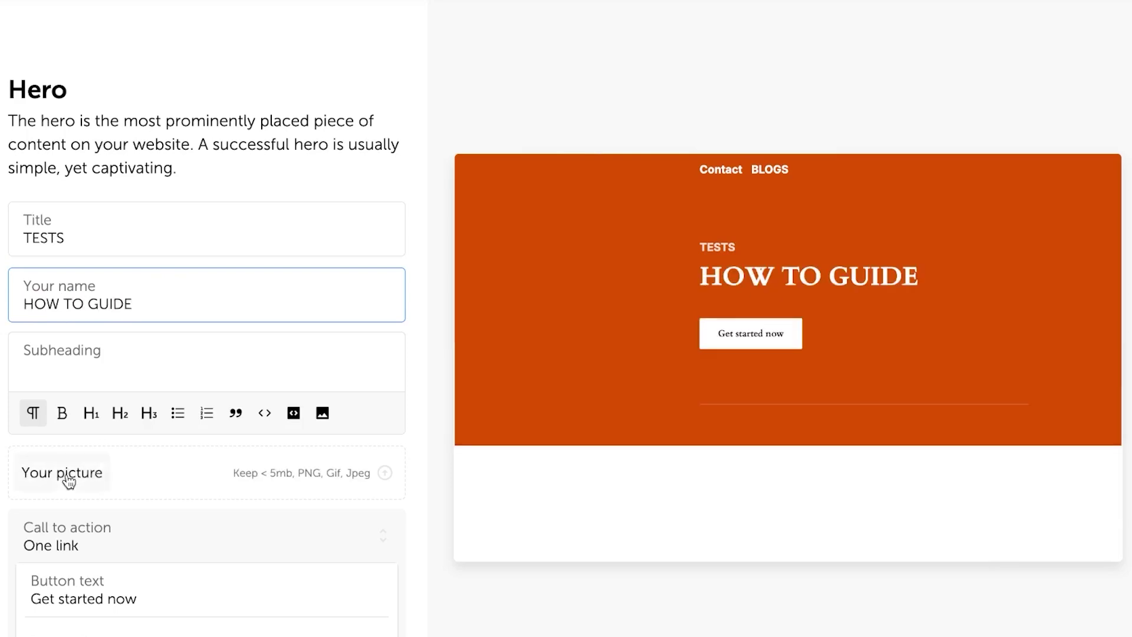
scroll(269, 499, down, 3)
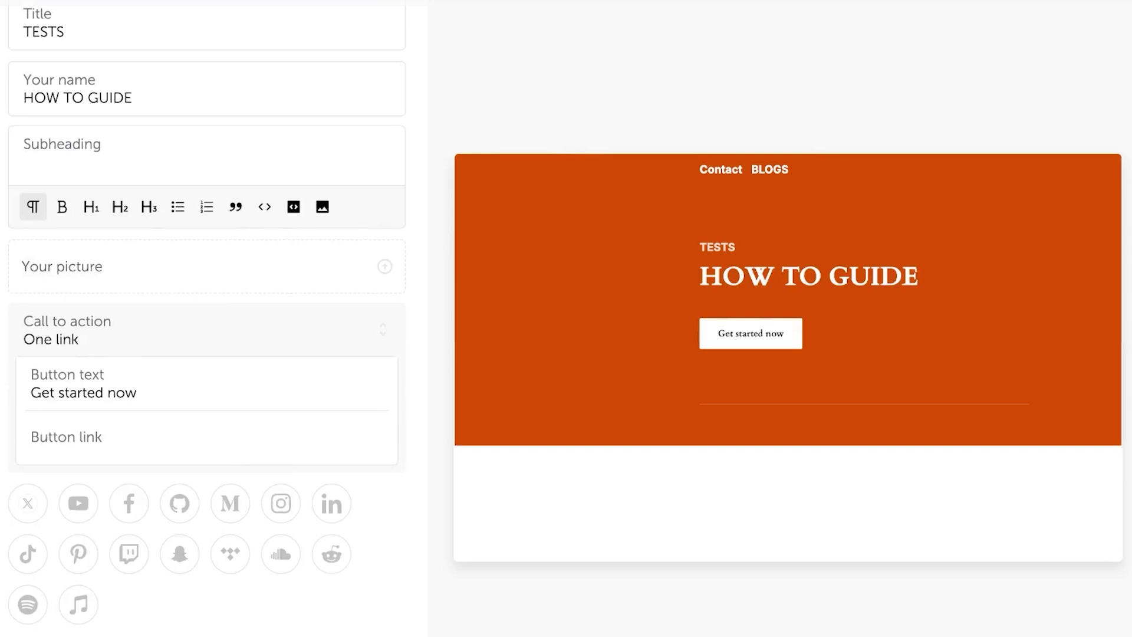
click(1087, 569)
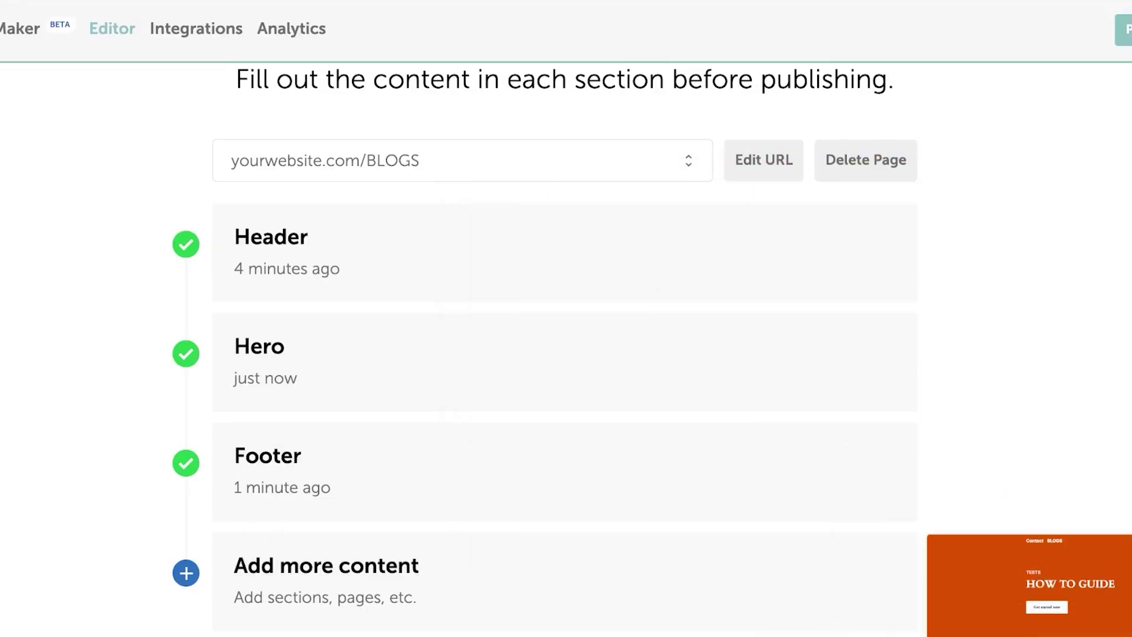
Step: Open the Integrations page listing Google Analytics, MailChimp, Meta Pixel and Intercom
click(253, 596)
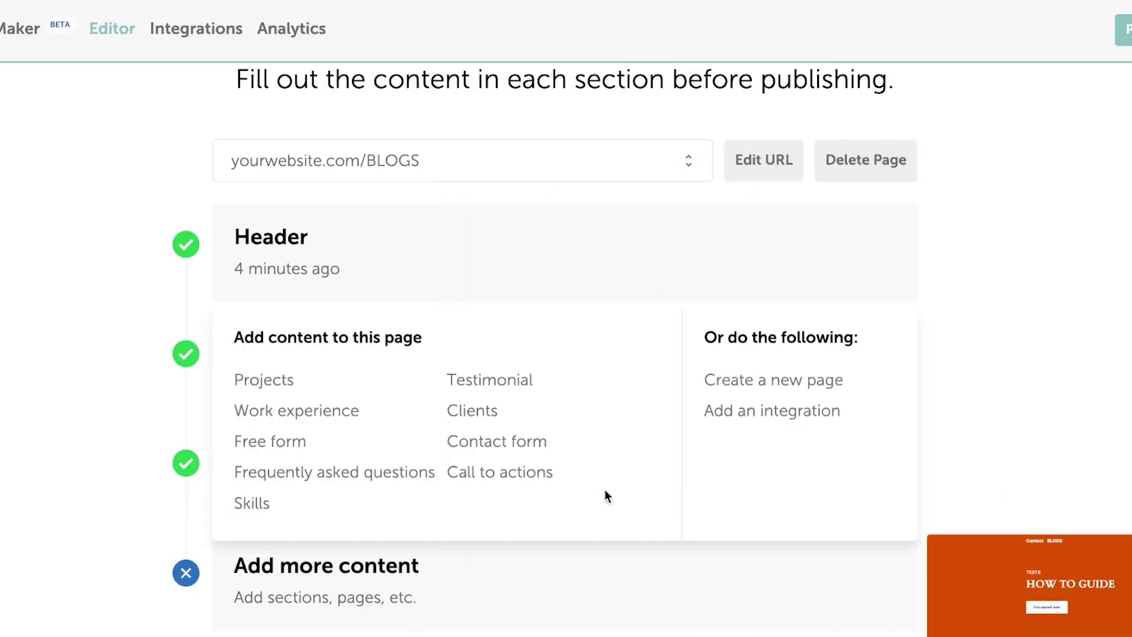
click(794, 416)
scroll(361, 289, down, 4)
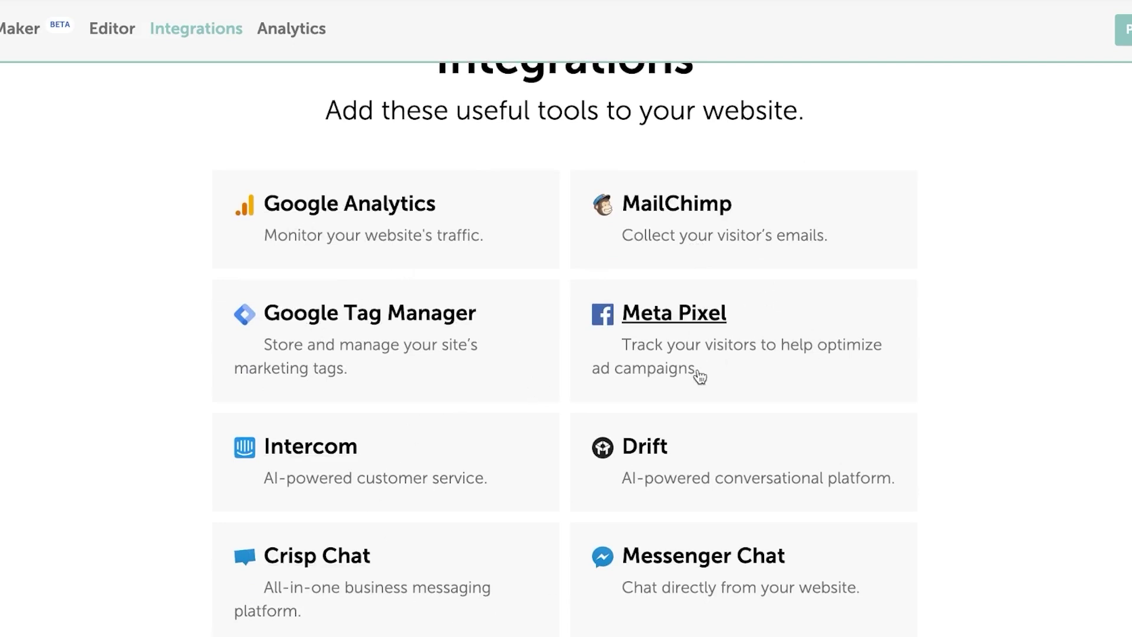
click(674, 318)
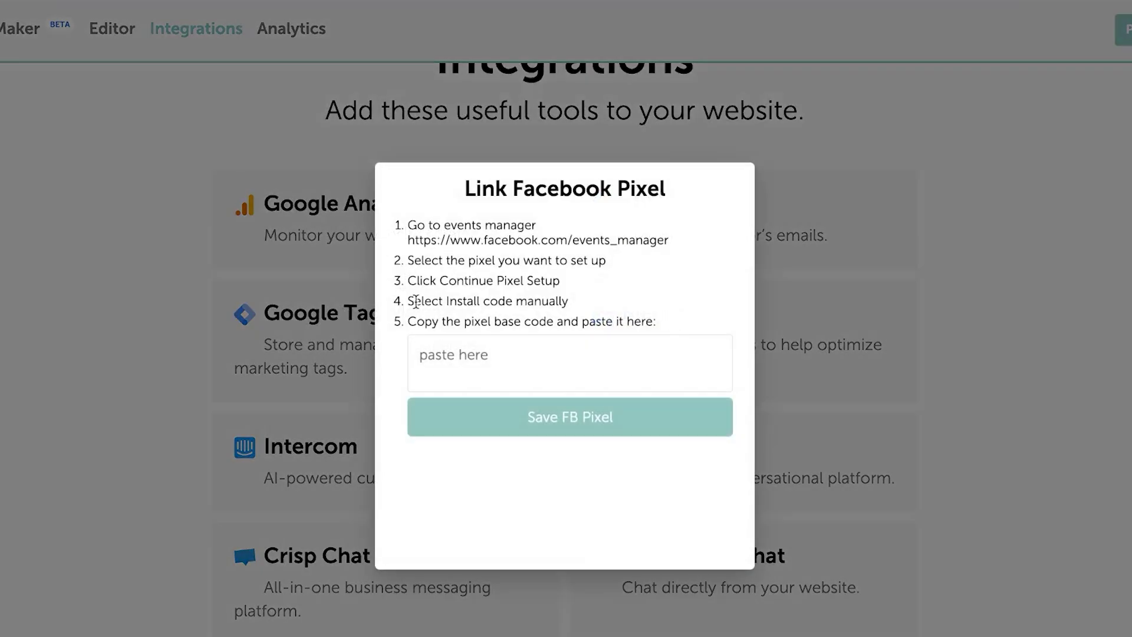
click(459, 360)
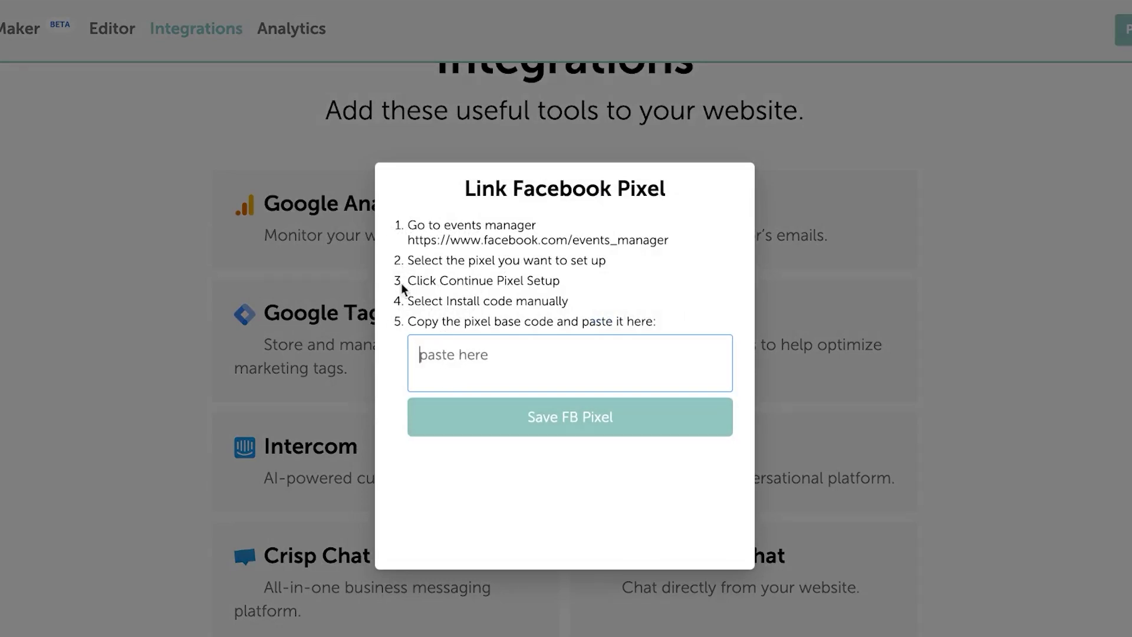
click(519, 501)
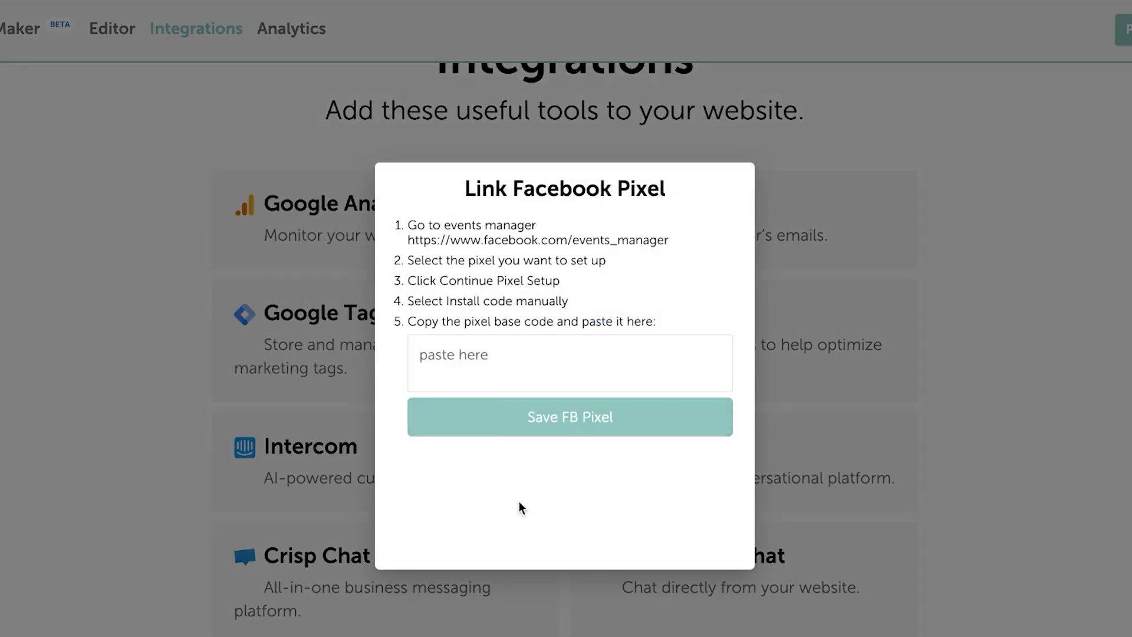
click(929, 182)
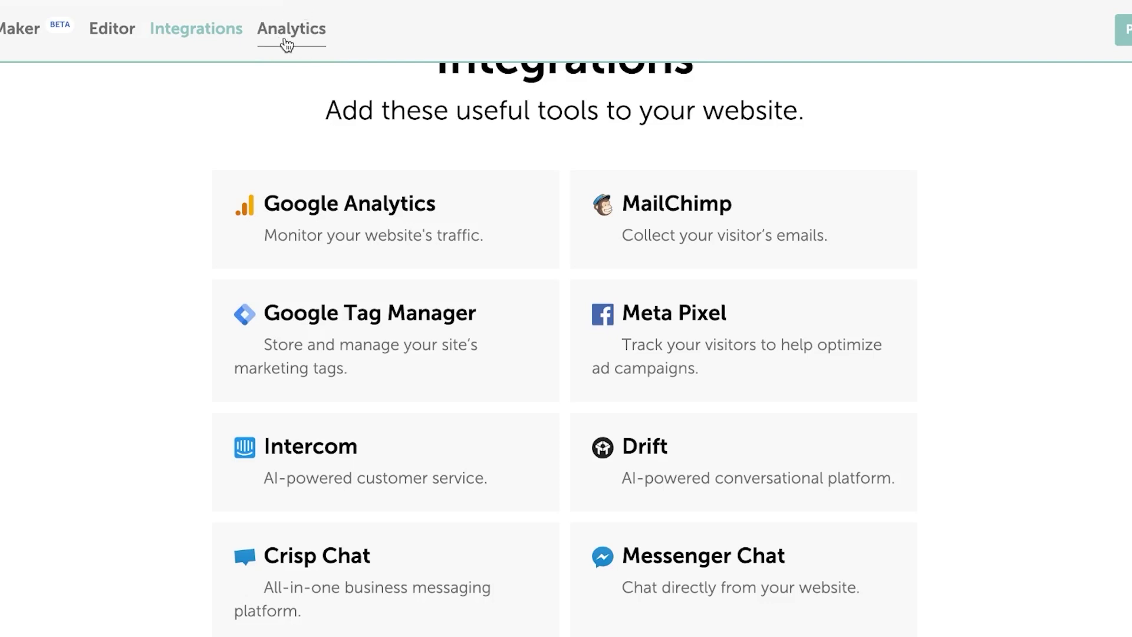
Step: Go back to the Editor and collapse the Add content panel to show the ticked sections
scroll(405, 182, up, 2)
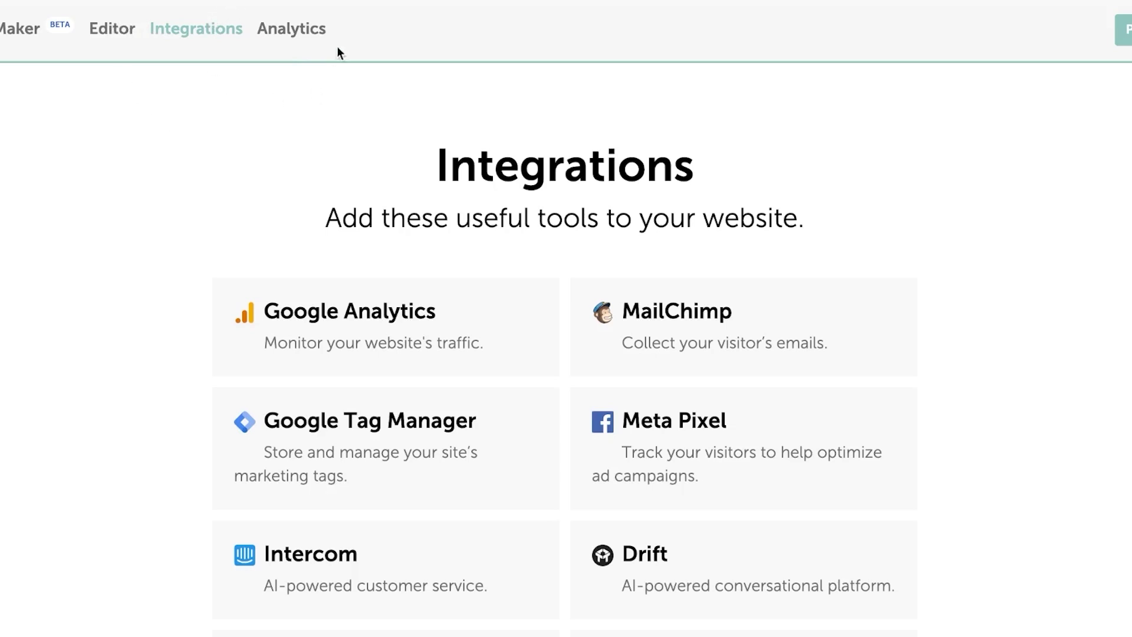
click(103, 28)
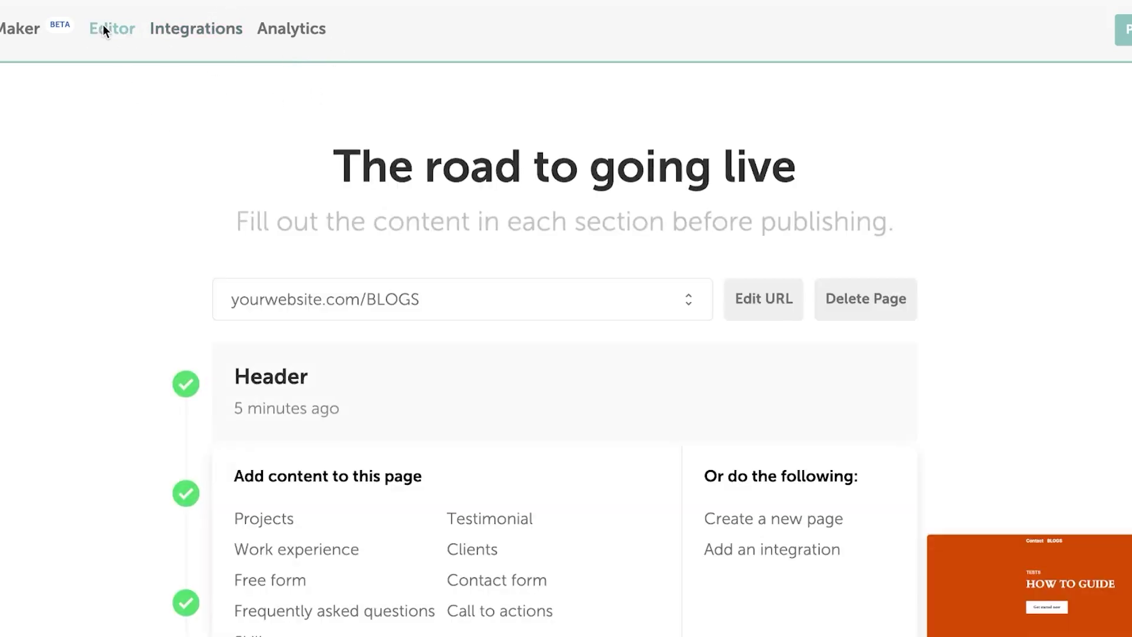
scroll(722, 392, down, 5)
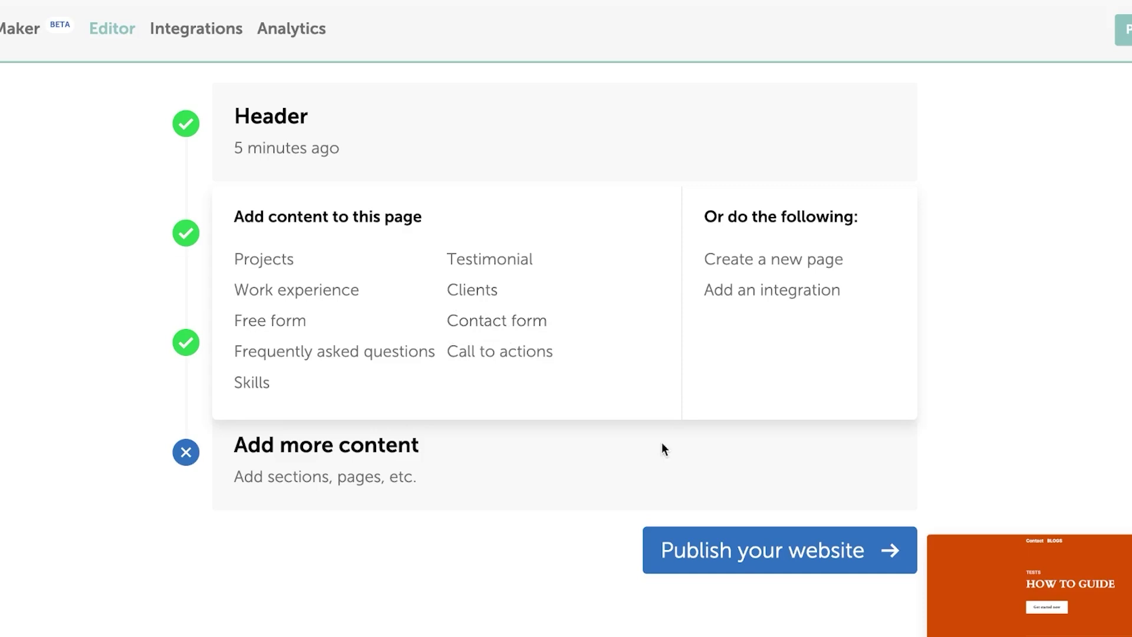
click(1077, 399)
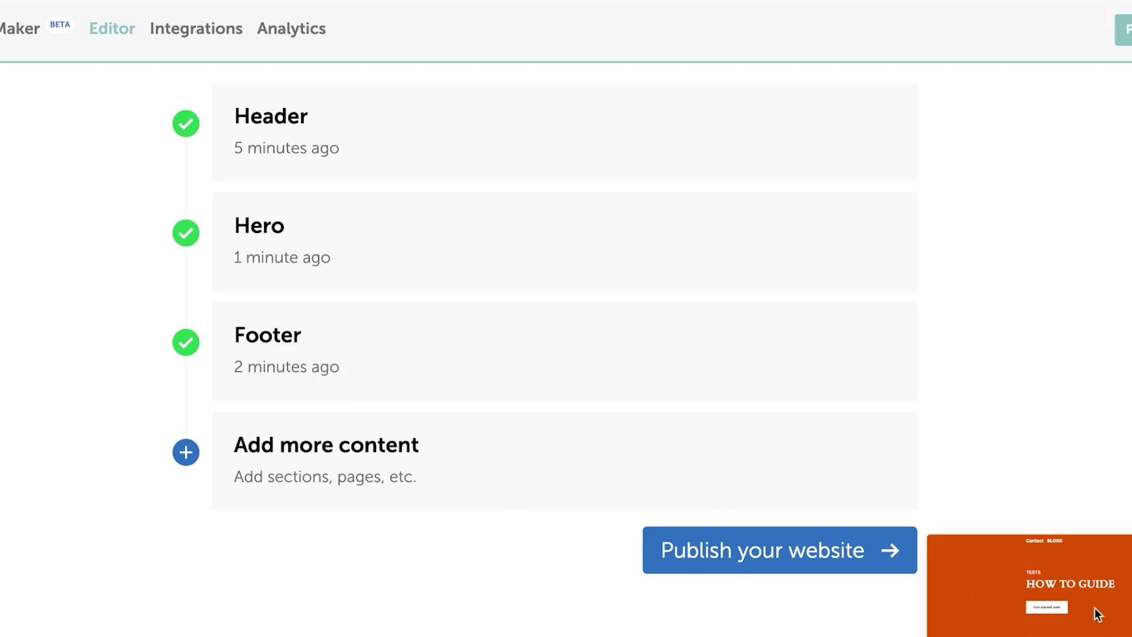
Step: Pick howtoguids.online as the publishing domain and continue to the Pricing overview
click(858, 560)
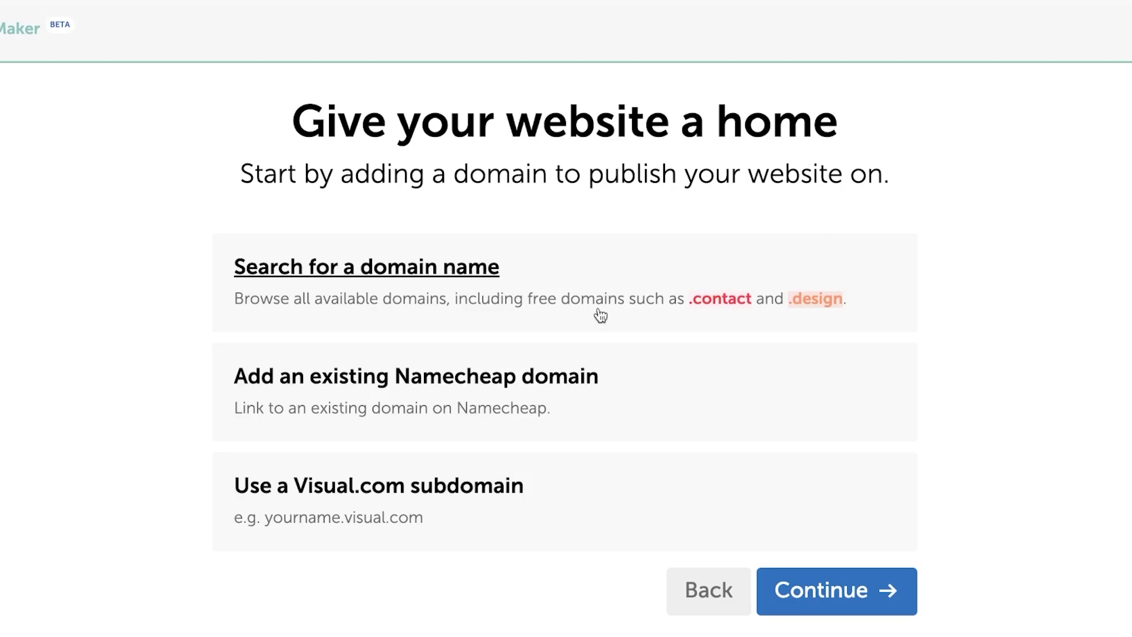
click(374, 287)
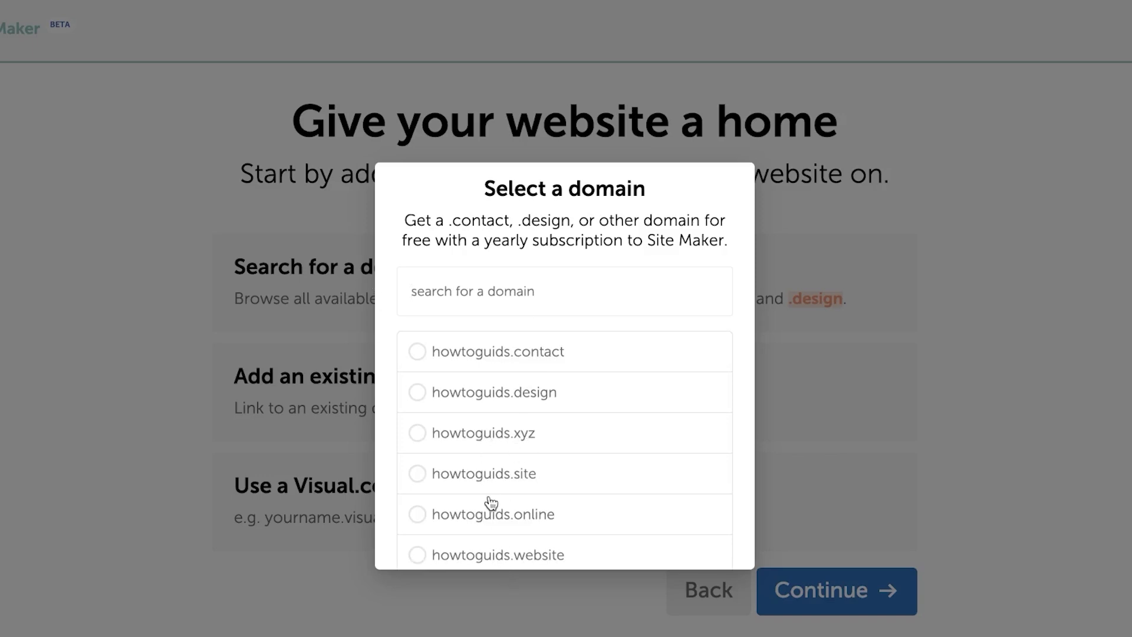
click(422, 522)
click(658, 560)
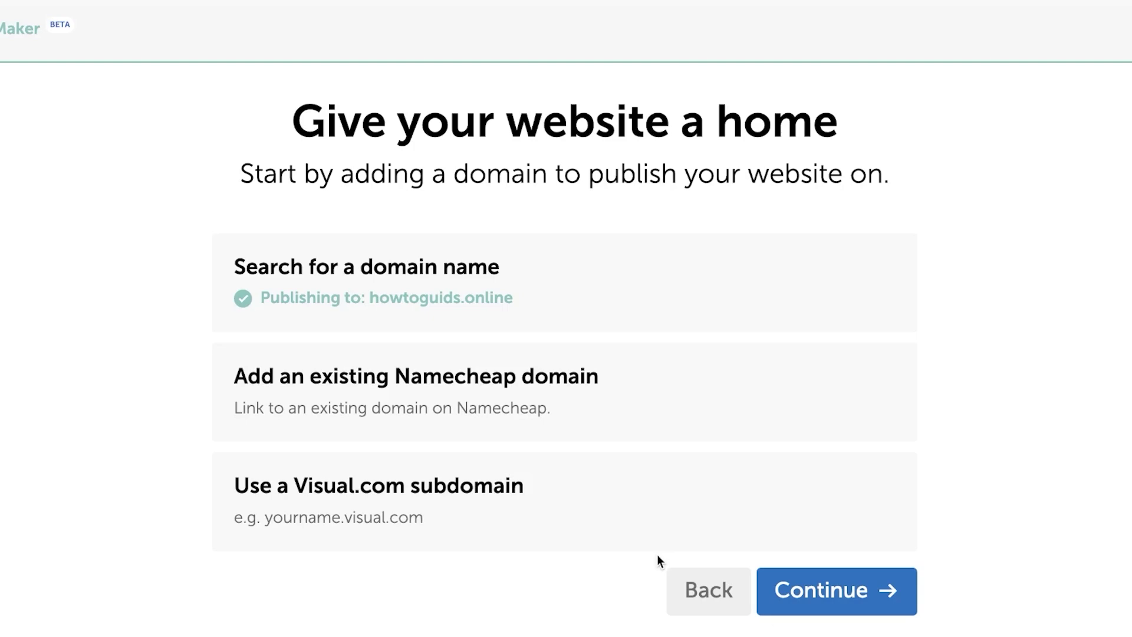
click(867, 588)
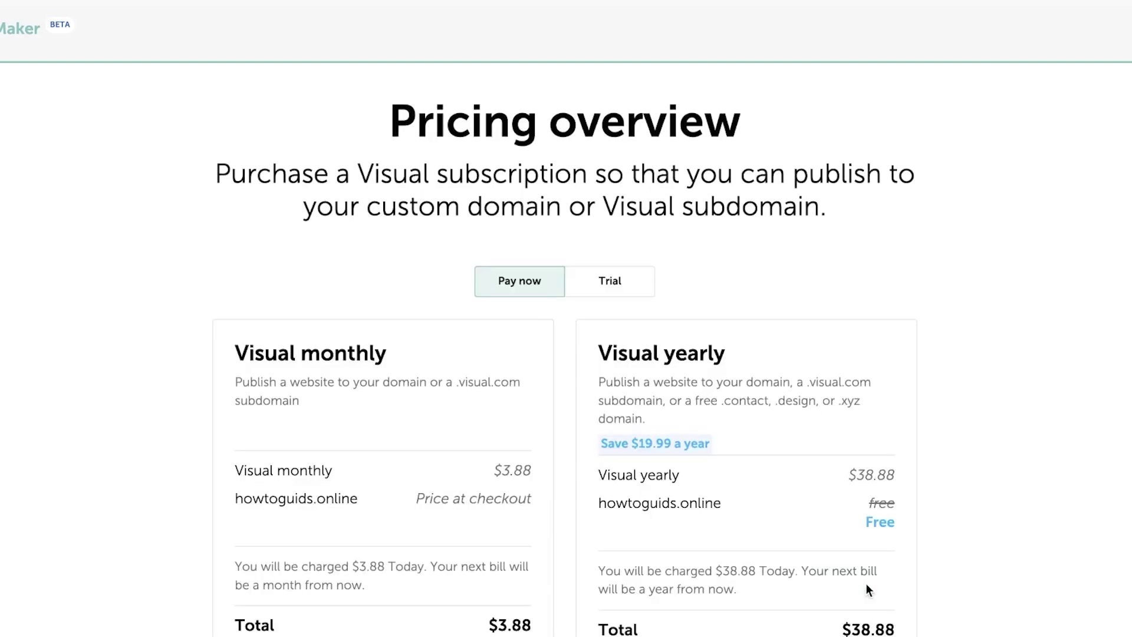
Step: Review the Visual pricing plans, then return to the domain selection step
scroll(867, 588, down, 4)
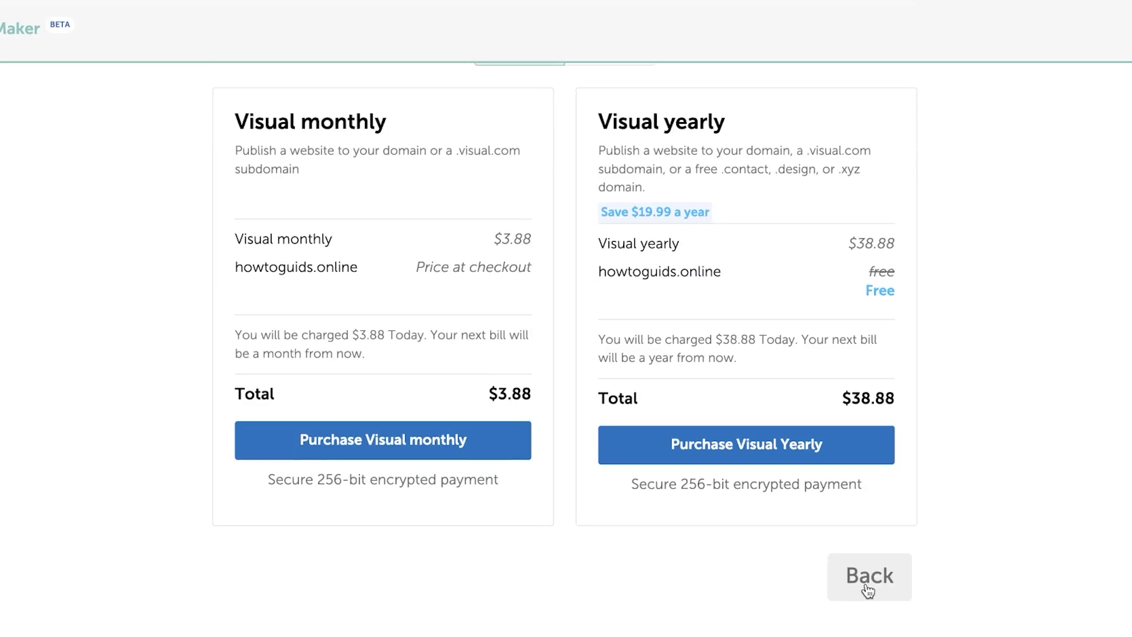
scroll(867, 587, up, 8)
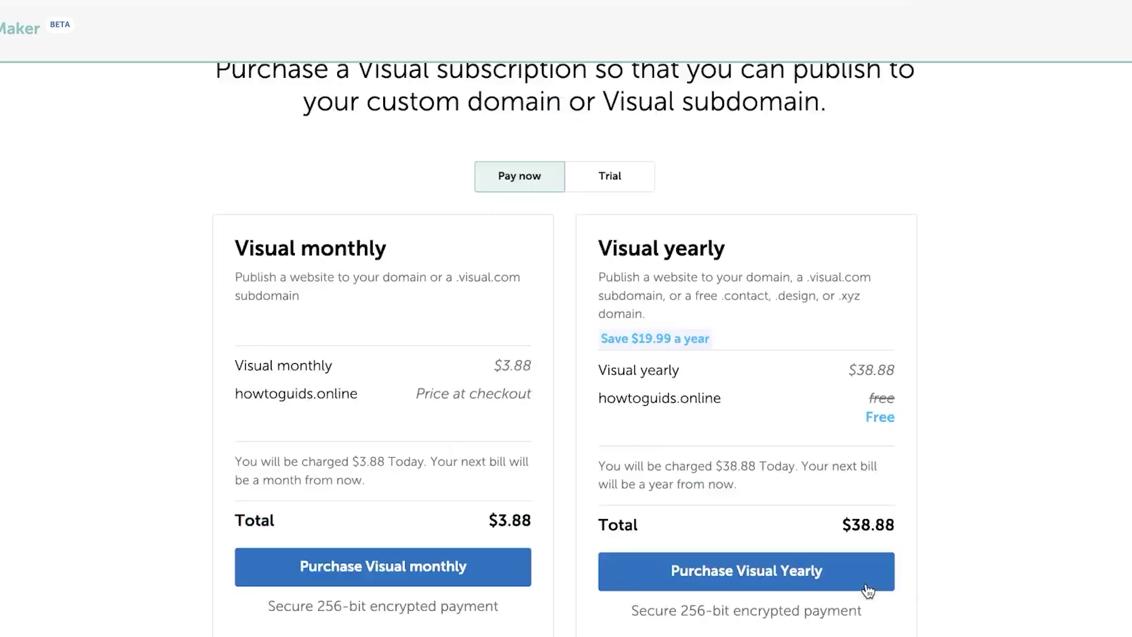
scroll(868, 590, down, 4)
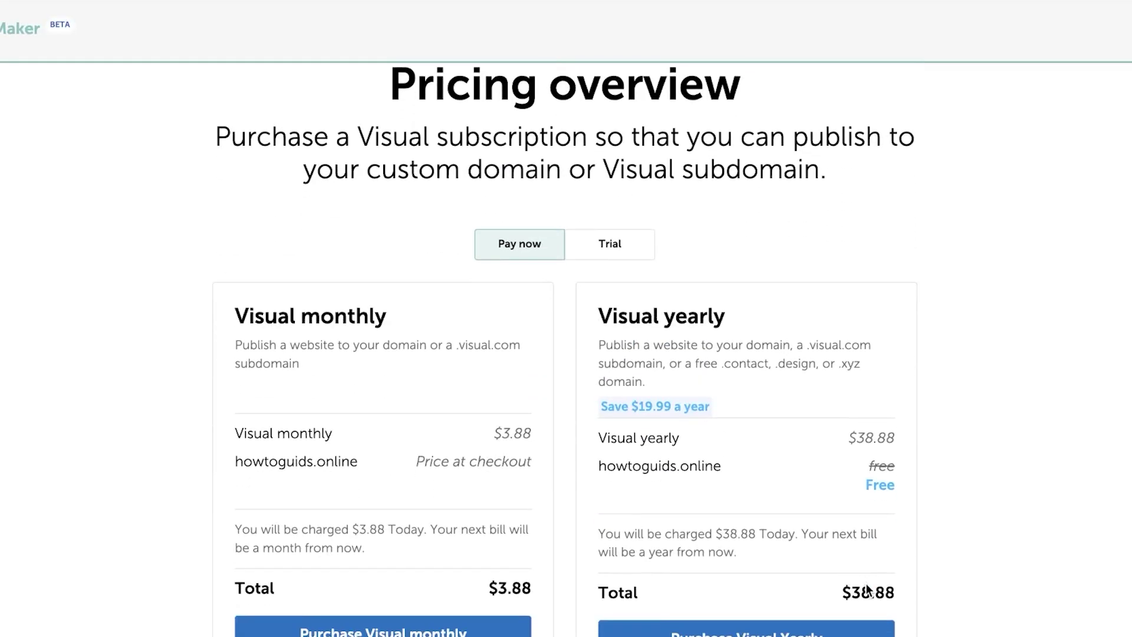
scroll(867, 590, down, 2)
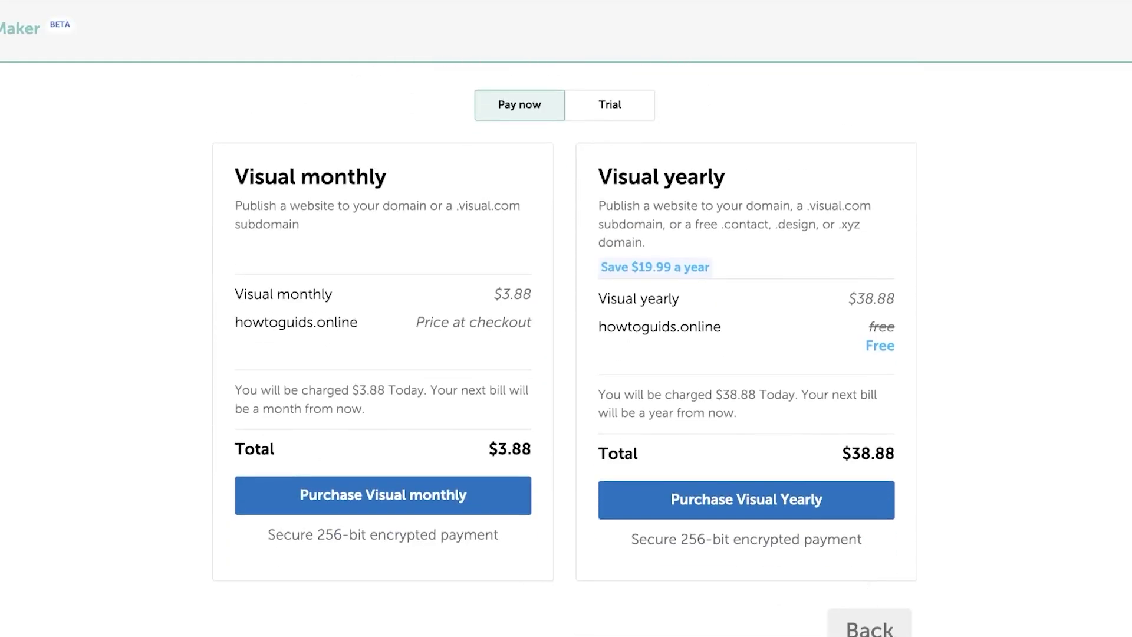
click(867, 624)
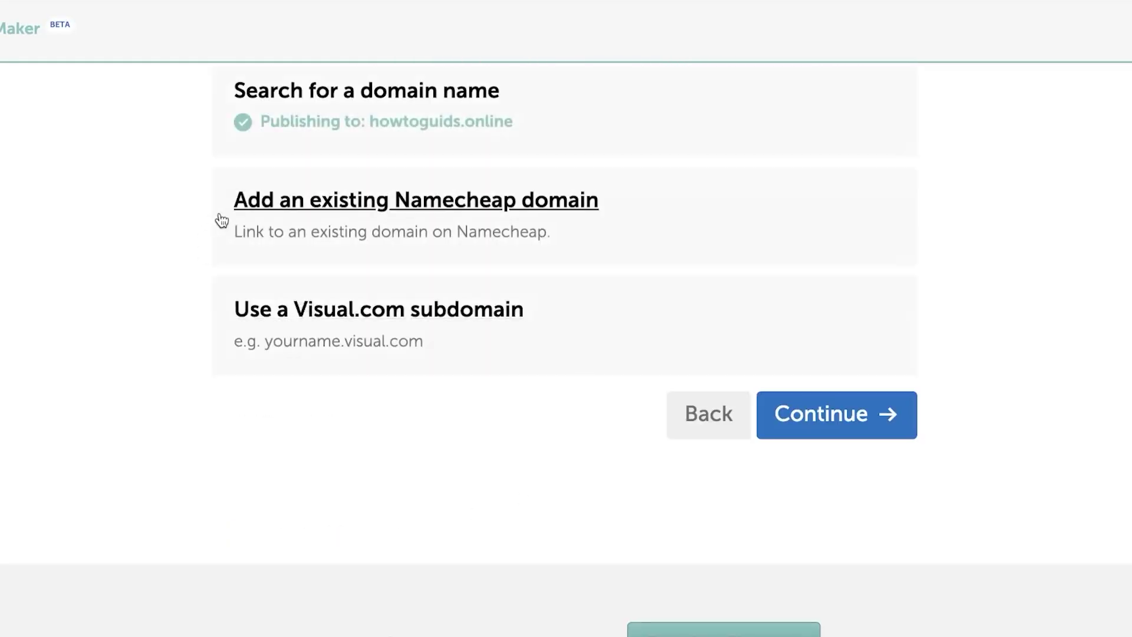
Step: Check the existing-domain option, return to pricing, and switch both plans to the 14 Day Trial
click(258, 212)
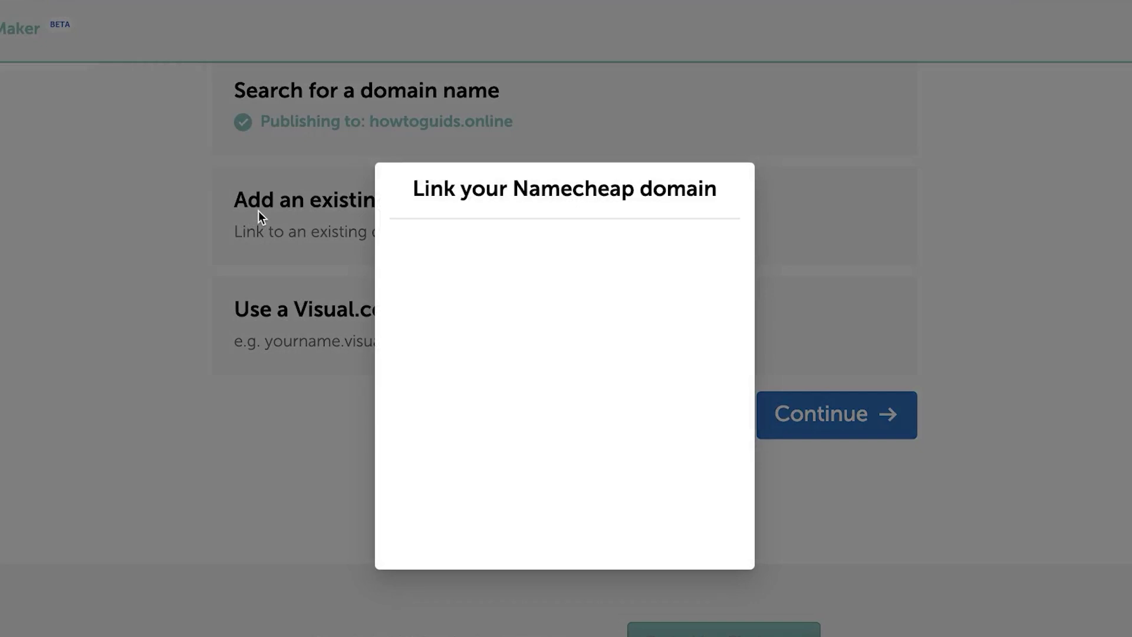
click(978, 321)
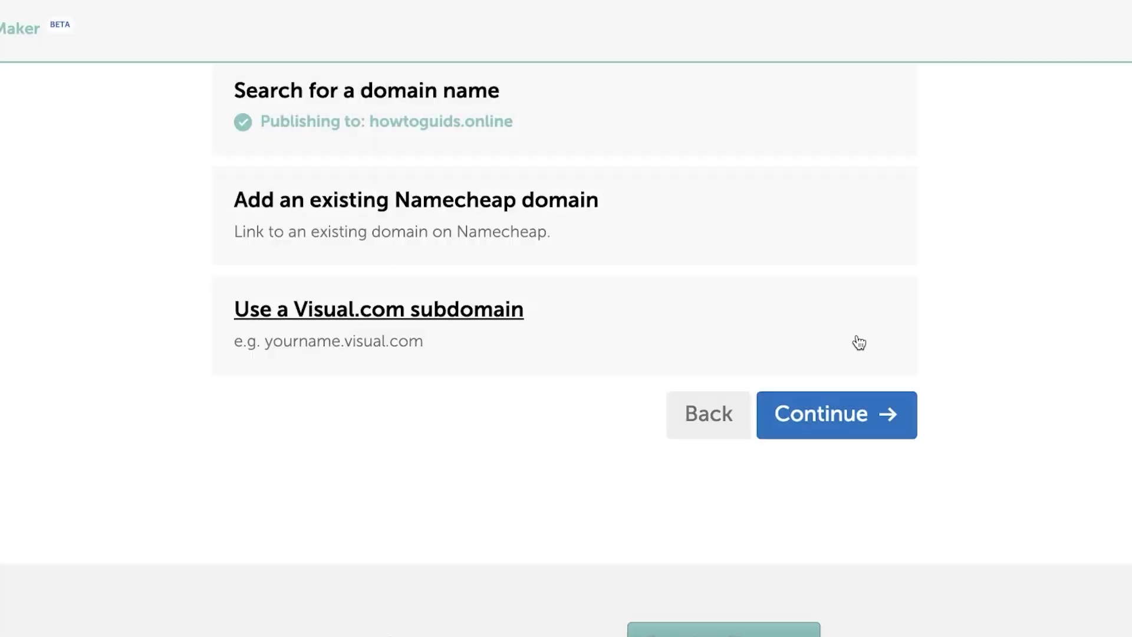
click(854, 425)
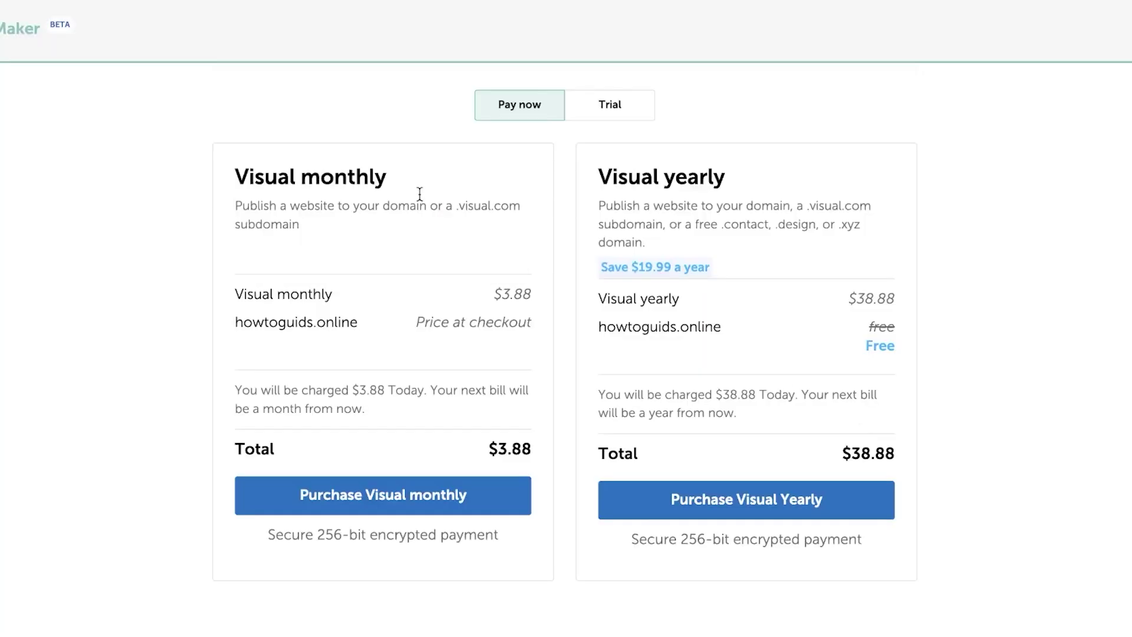
click(616, 106)
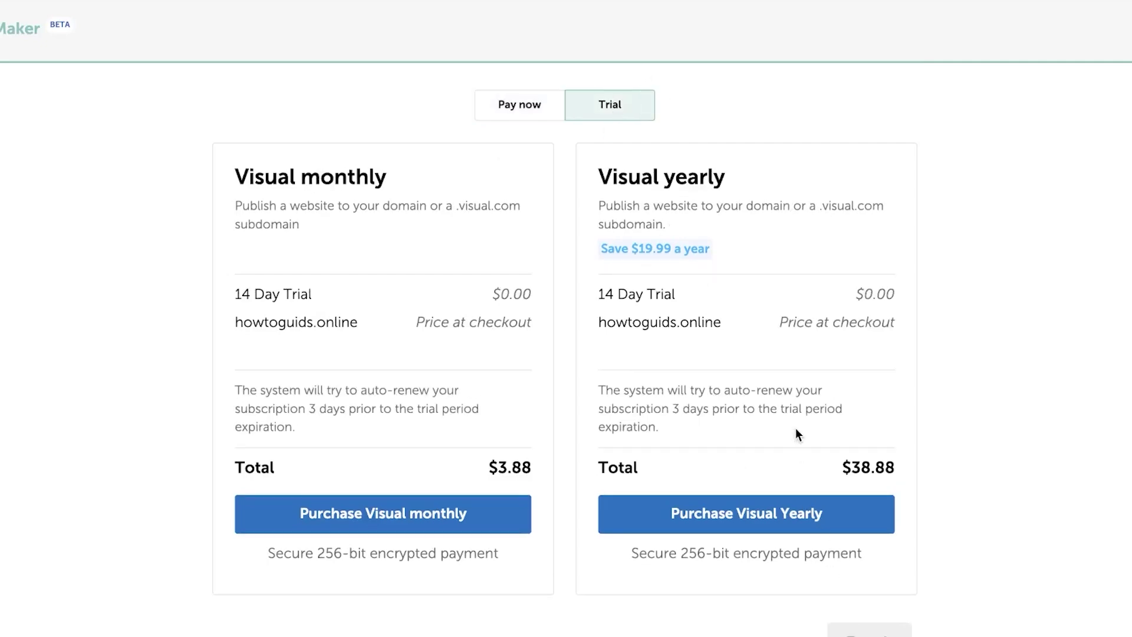
scroll(795, 429, up, 6)
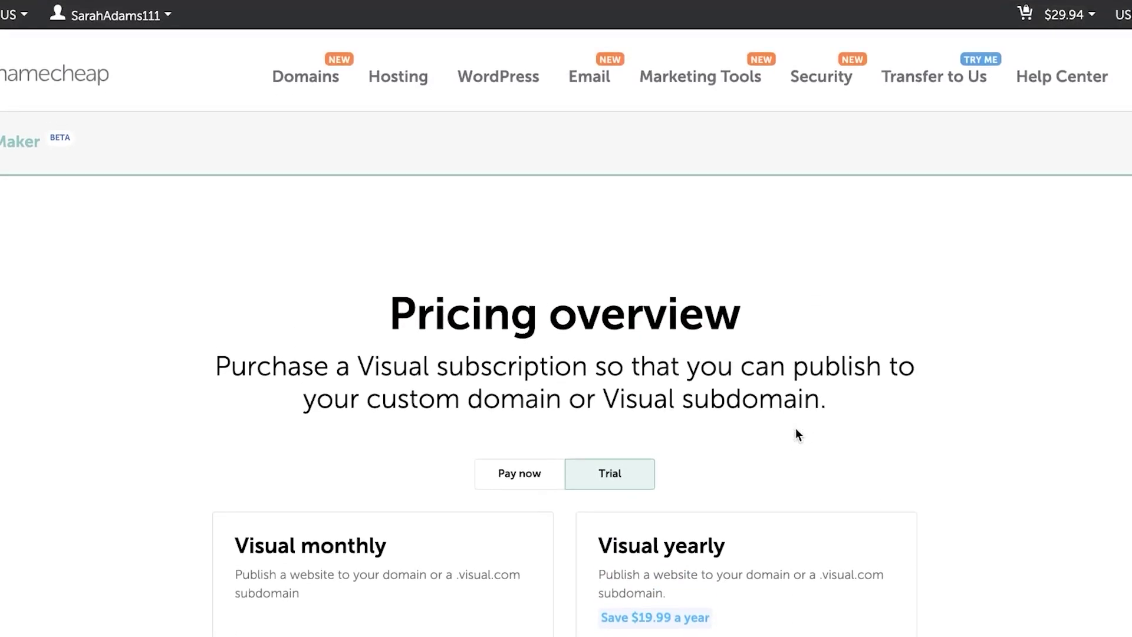
Step: Scroll down the Site Maker landing page to the 'Get your site online' section
scroll(797, 435, down, 6)
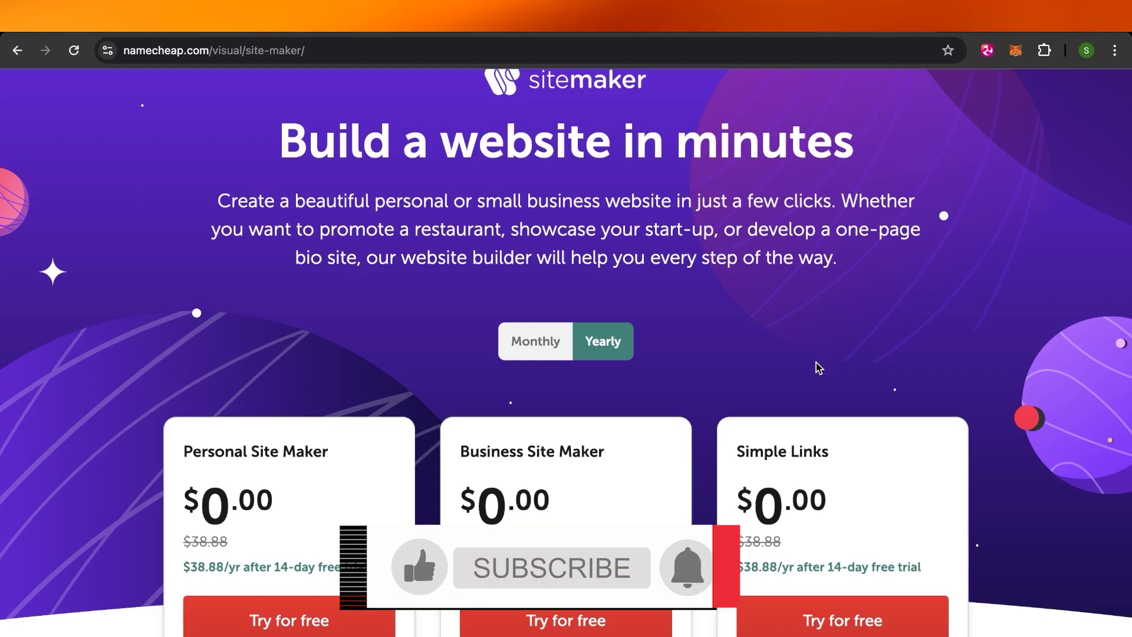
scroll(818, 366, down, 1)
scroll(817, 366, down, 15)
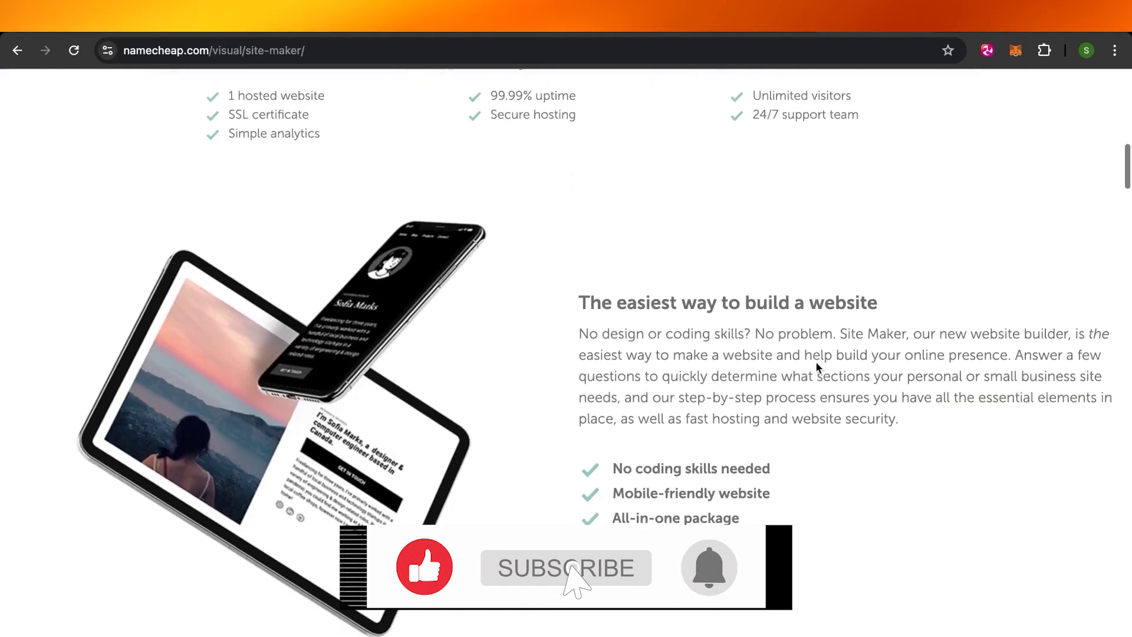
scroll(817, 367, down, 10)
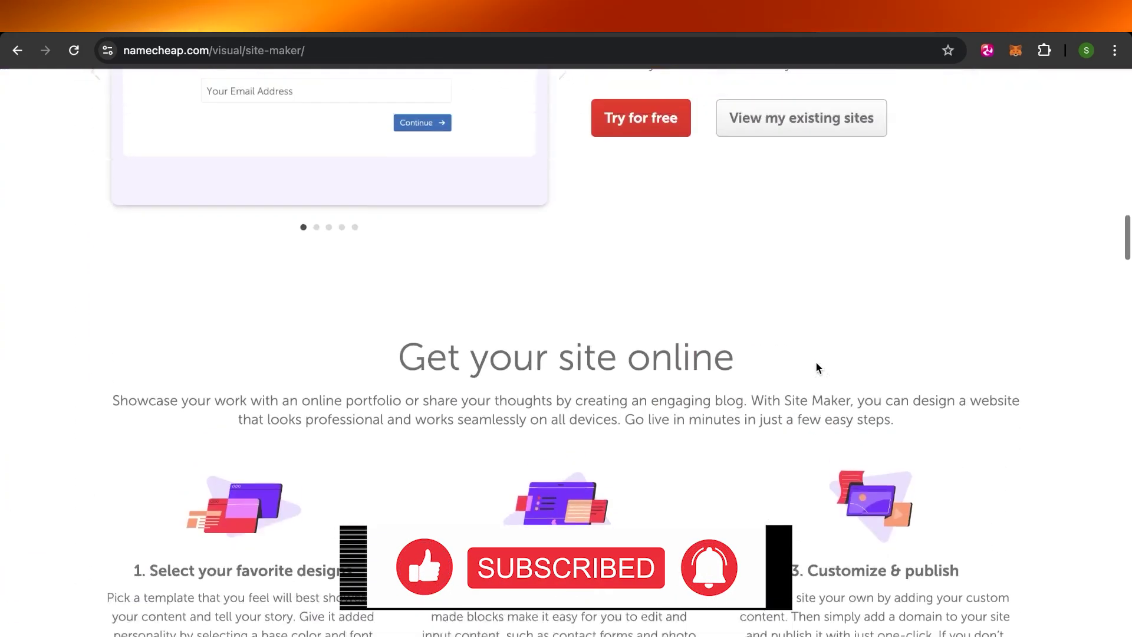